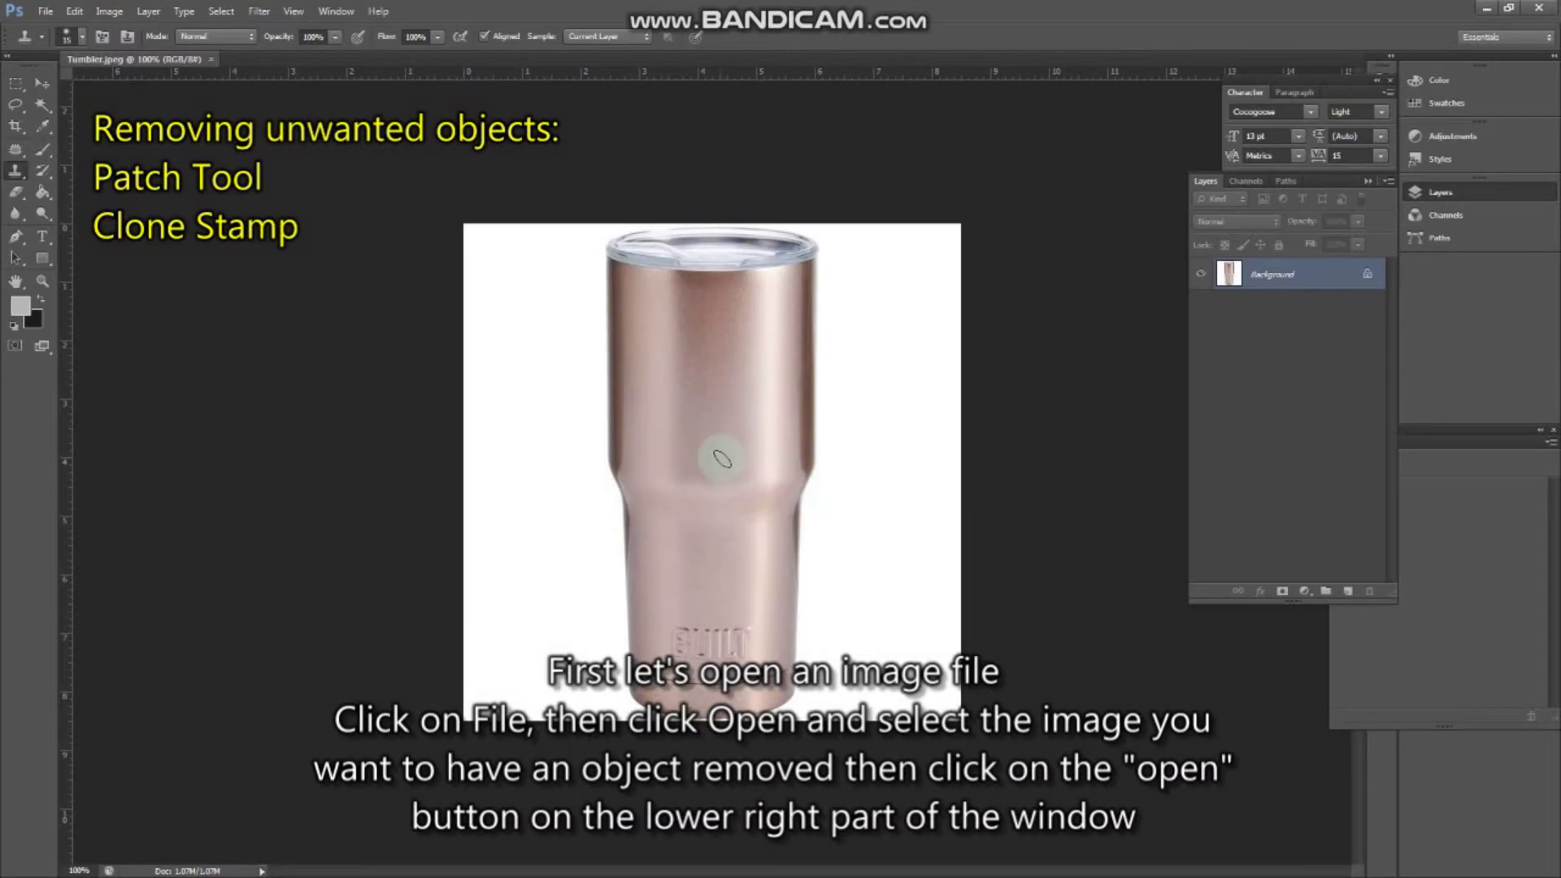
Convert the locked Background into an editable layer and activate the Patch Tool.
double_click(1309, 284, "alt")
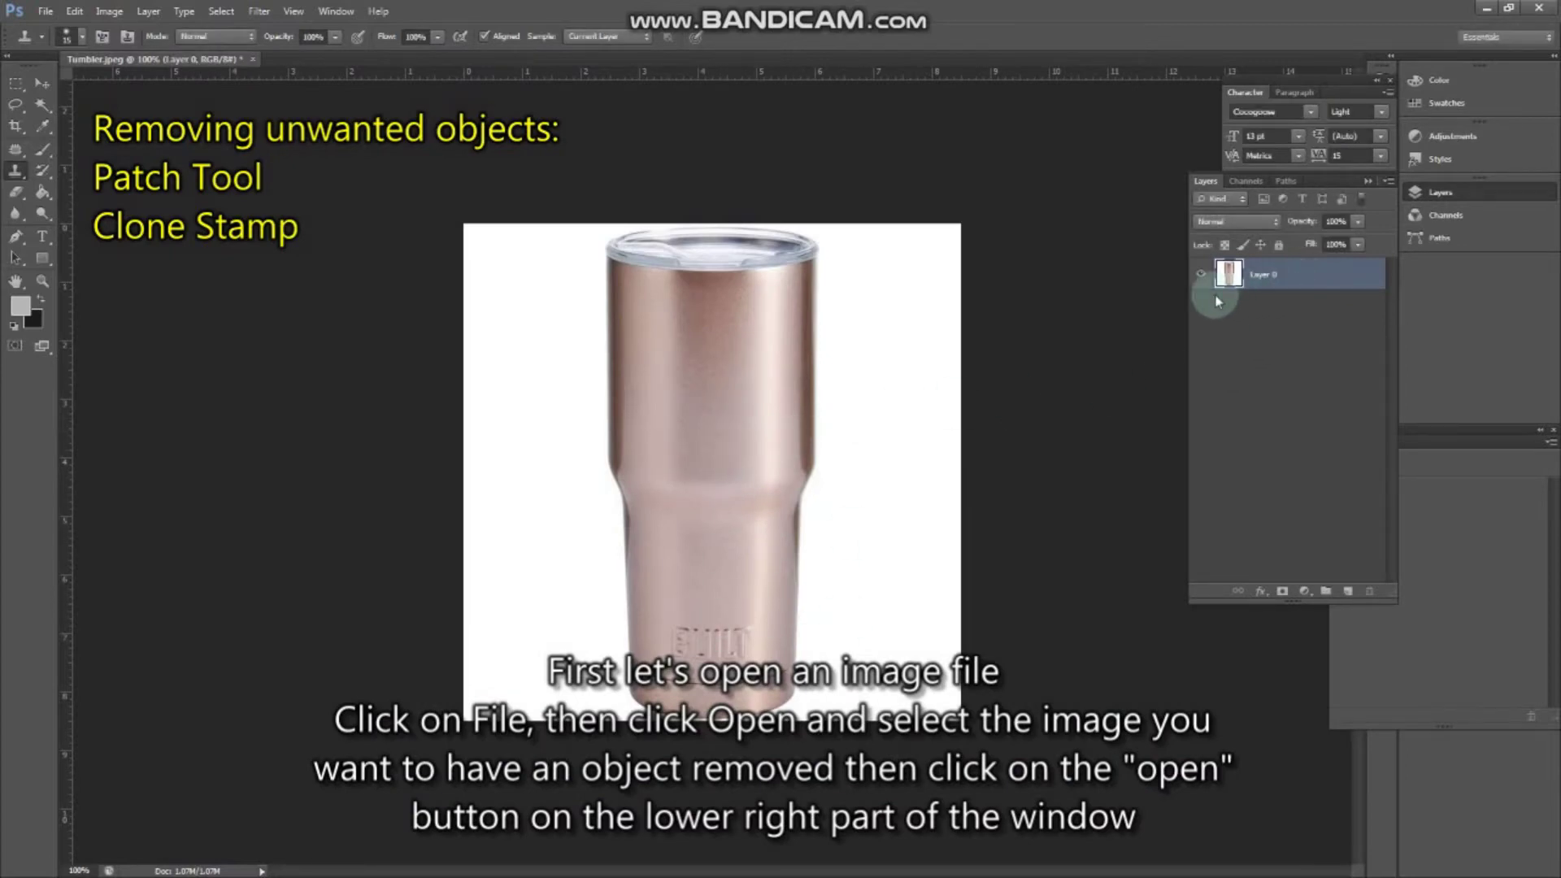
key("j")
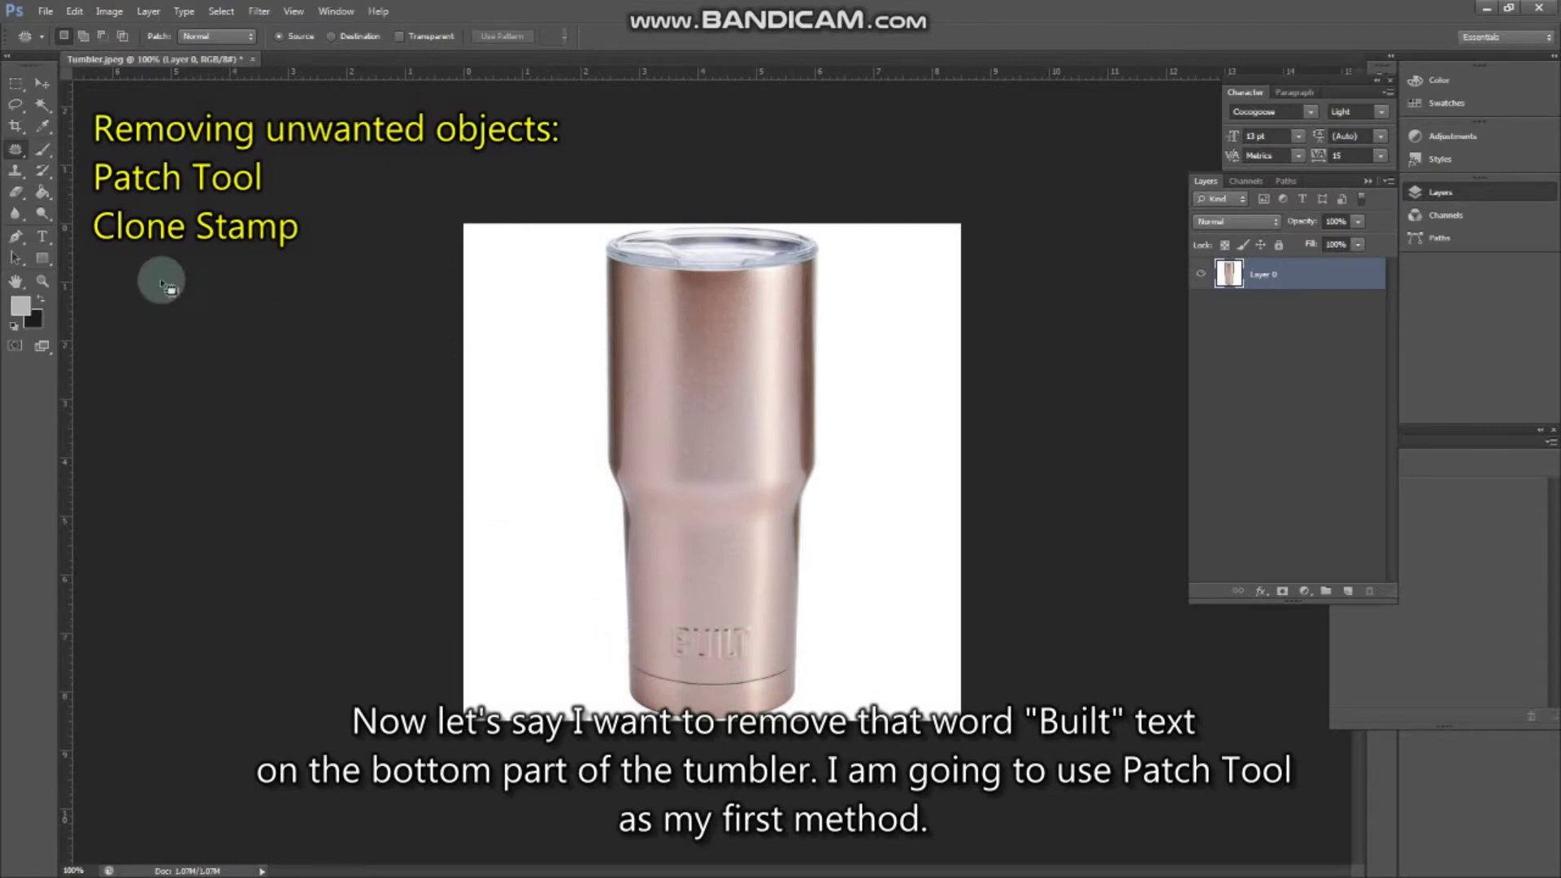
left_click(14, 148)
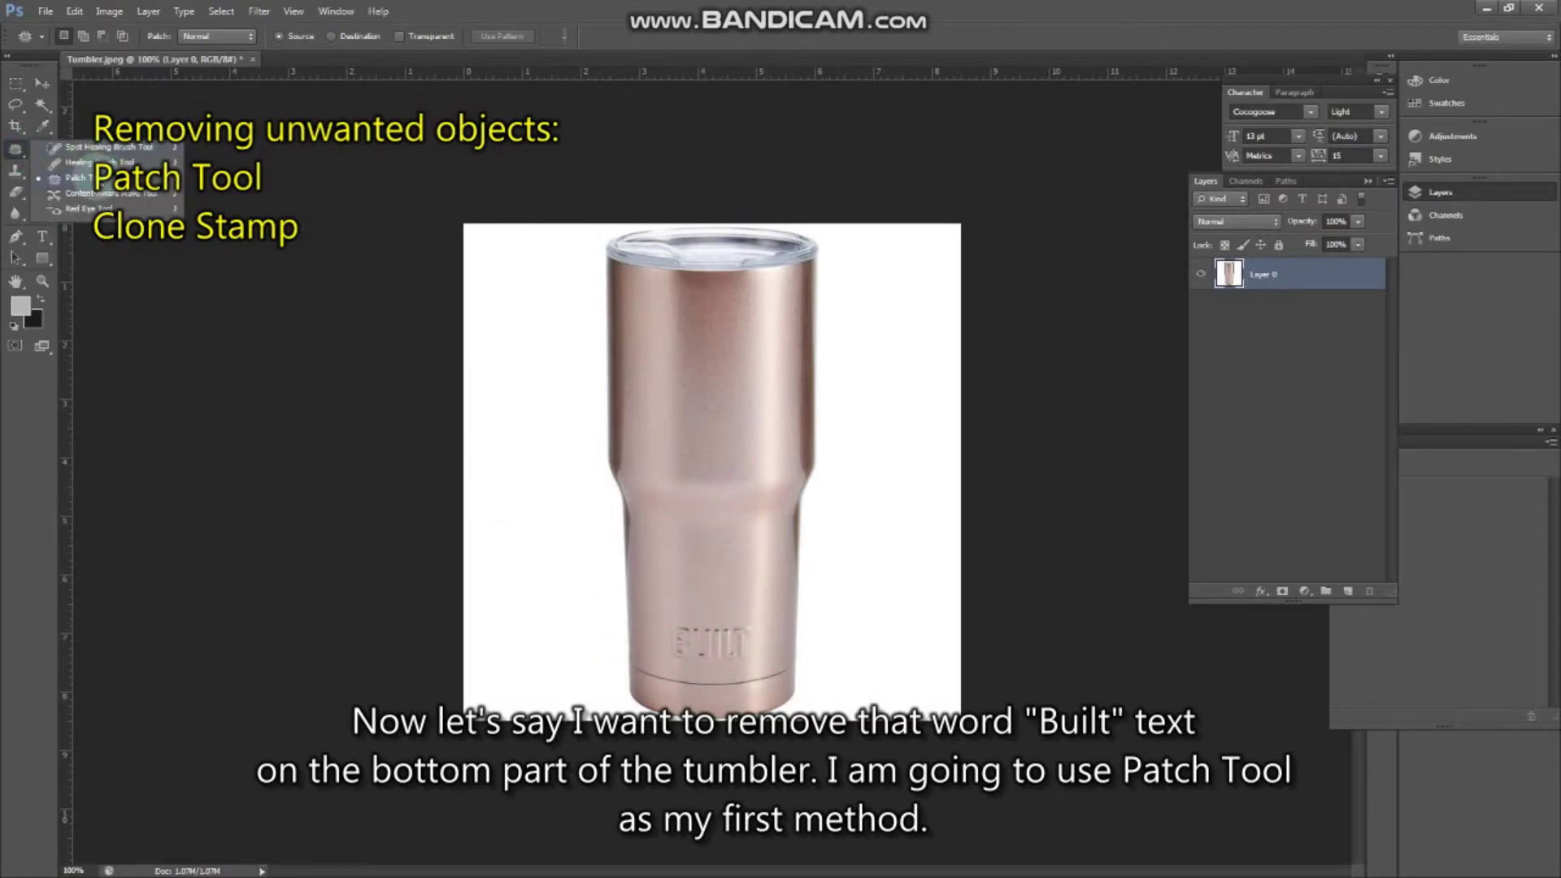
left_click(101, 182)
right_click(15, 151)
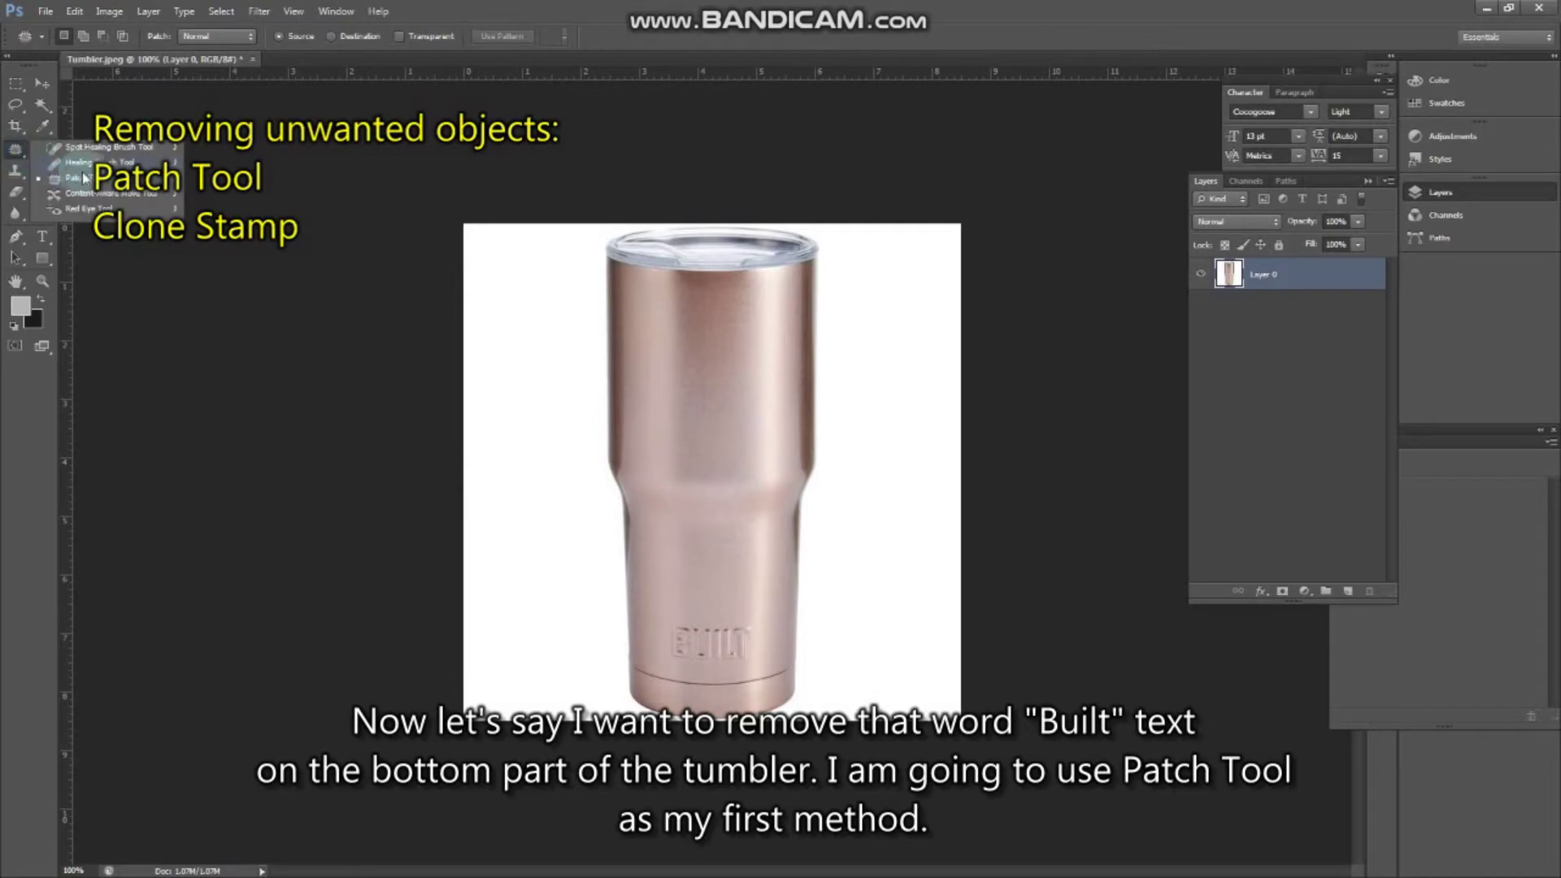
left_click(81, 179)
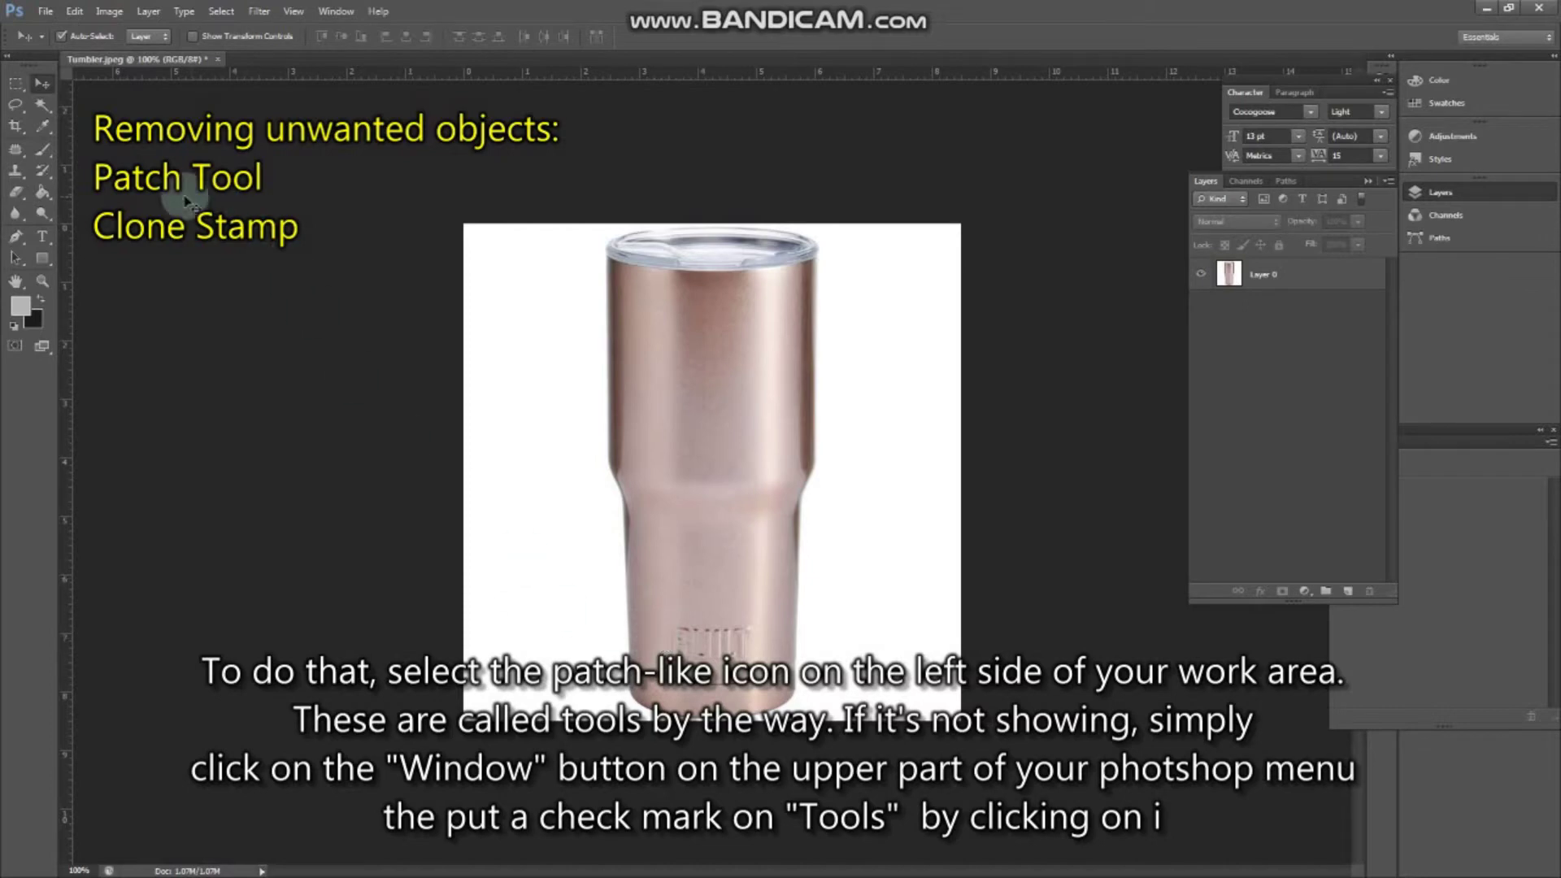
Switch from the Move Tool back to the Patch Tool.
left_click(21, 159)
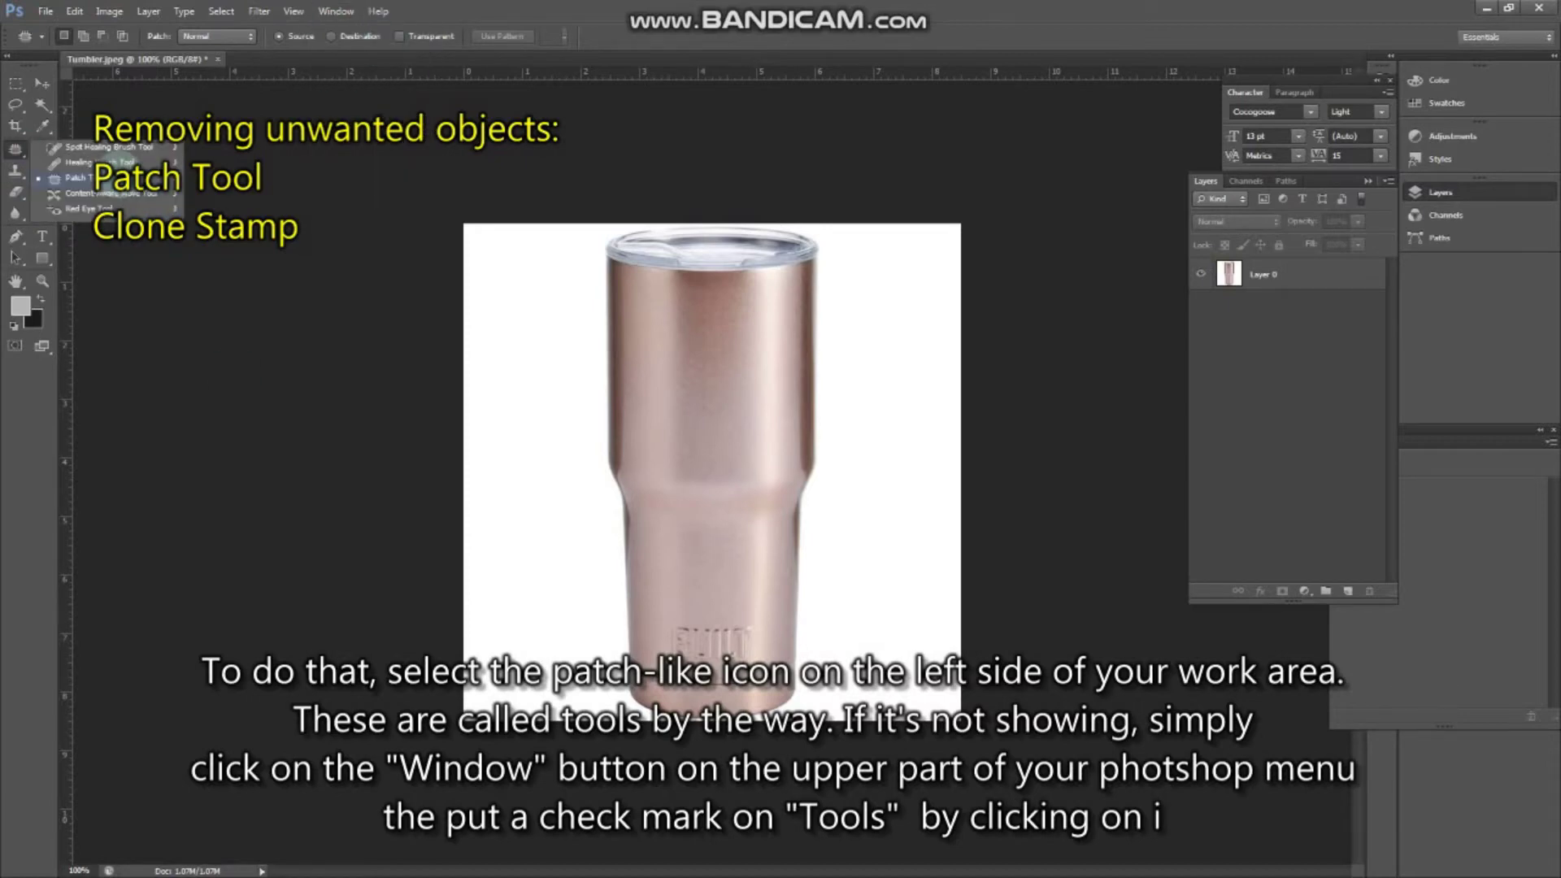
left_click(95, 179)
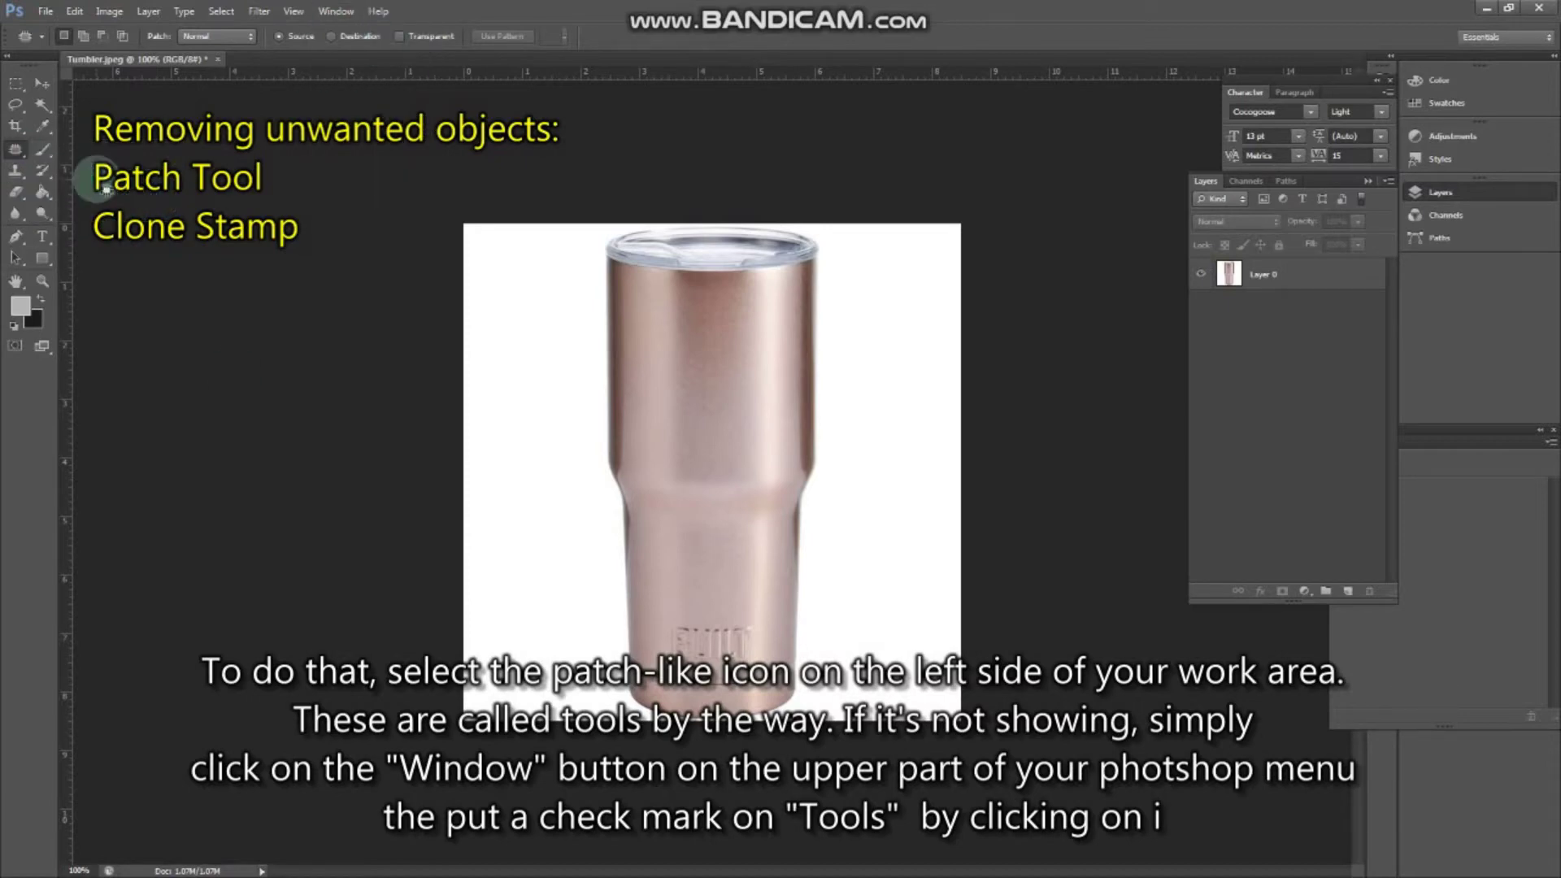
right_click(17, 151)
left_click(75, 177)
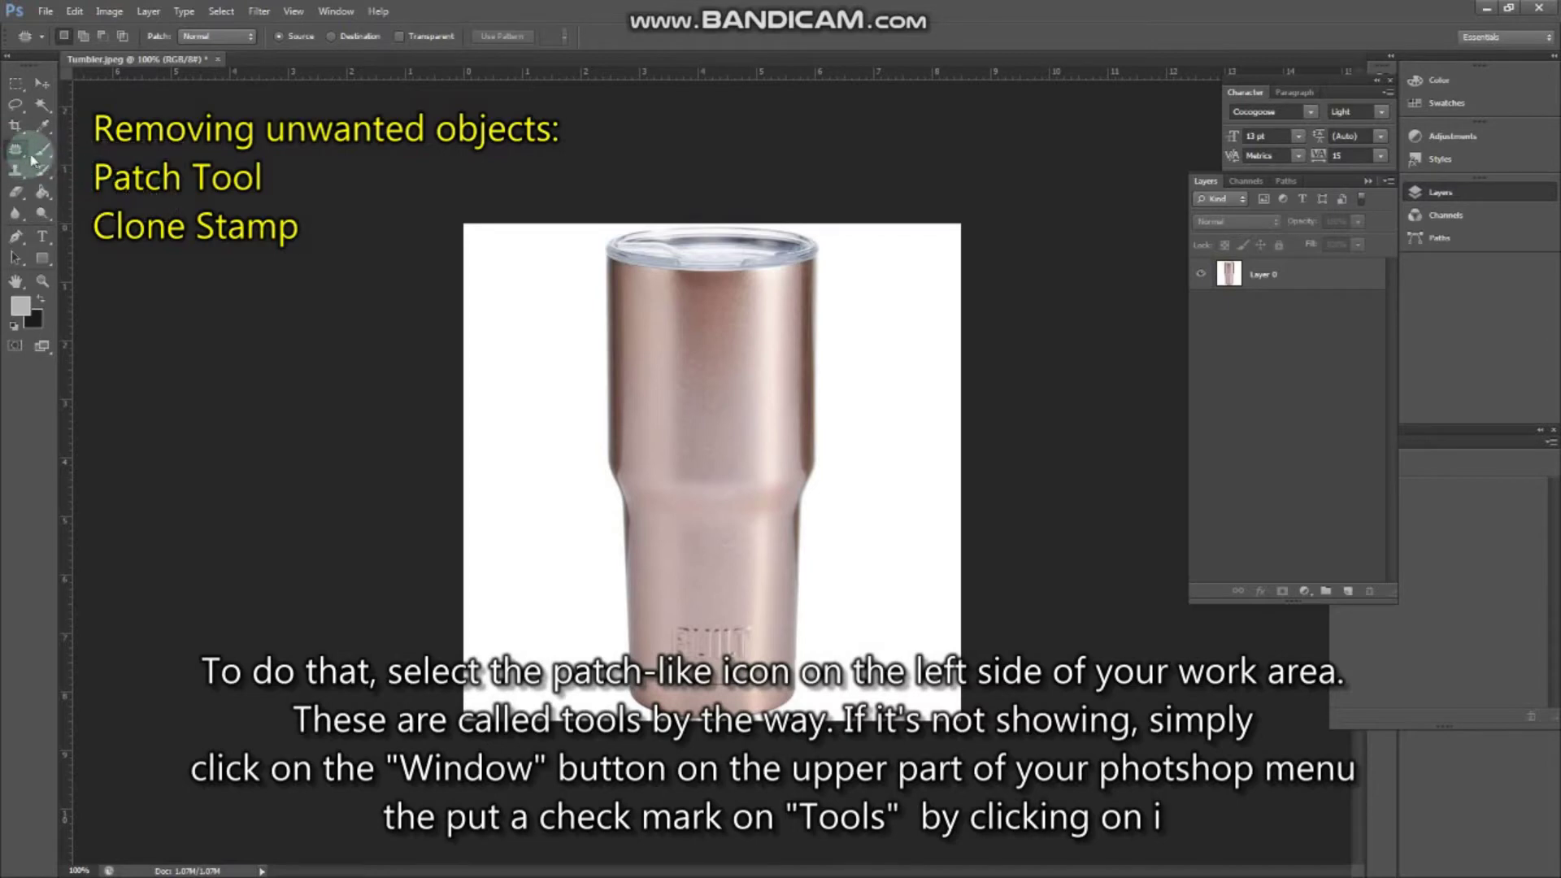
Hide the Tools panel and show it again.
left_click(331, 16)
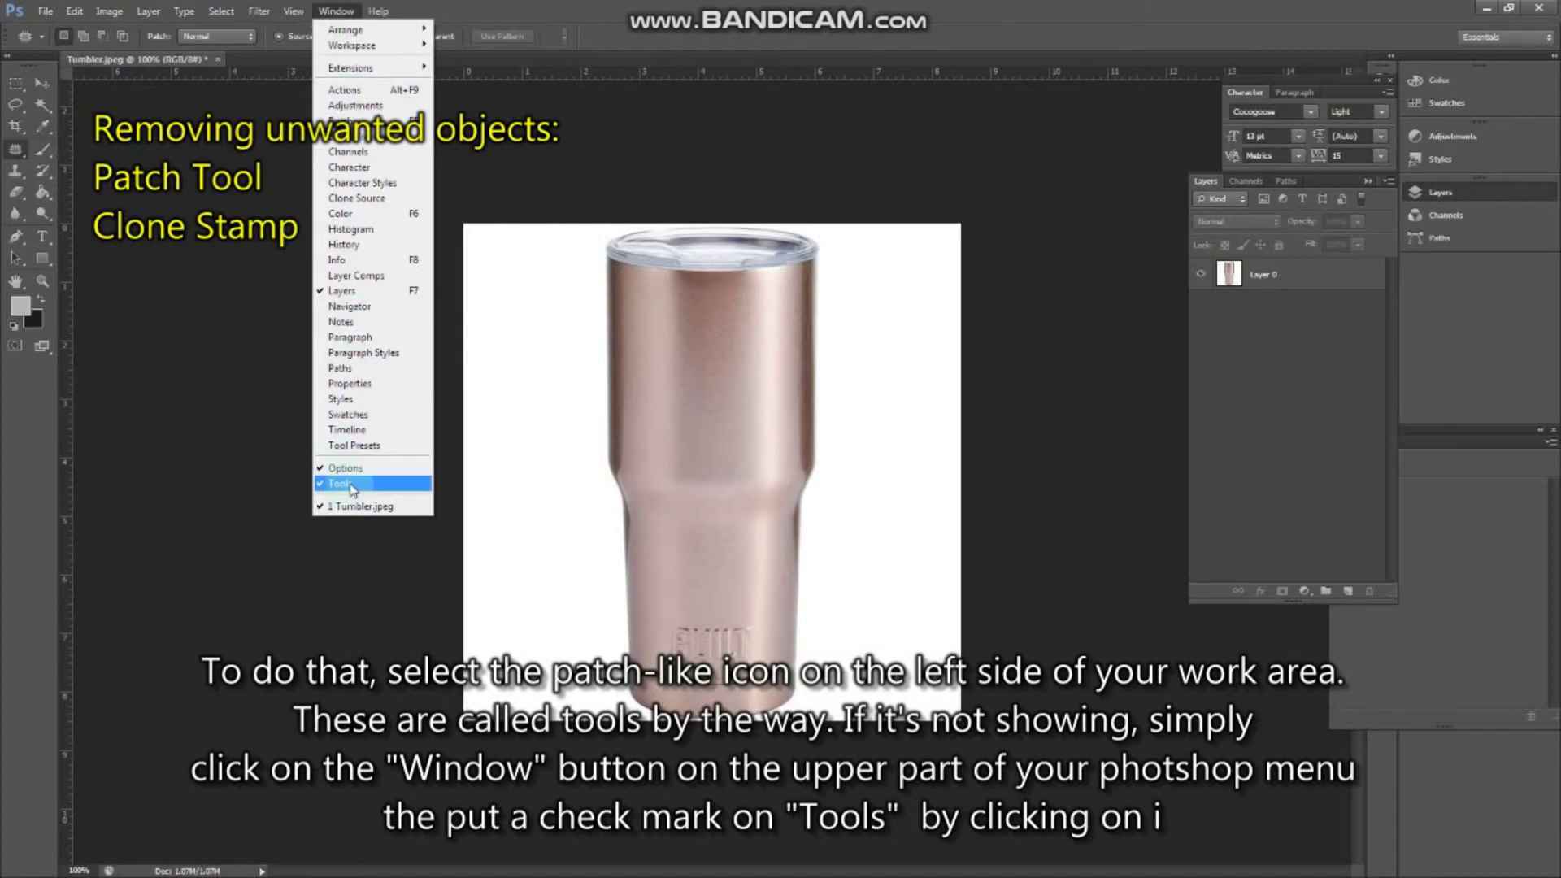
left_click(233, 374)
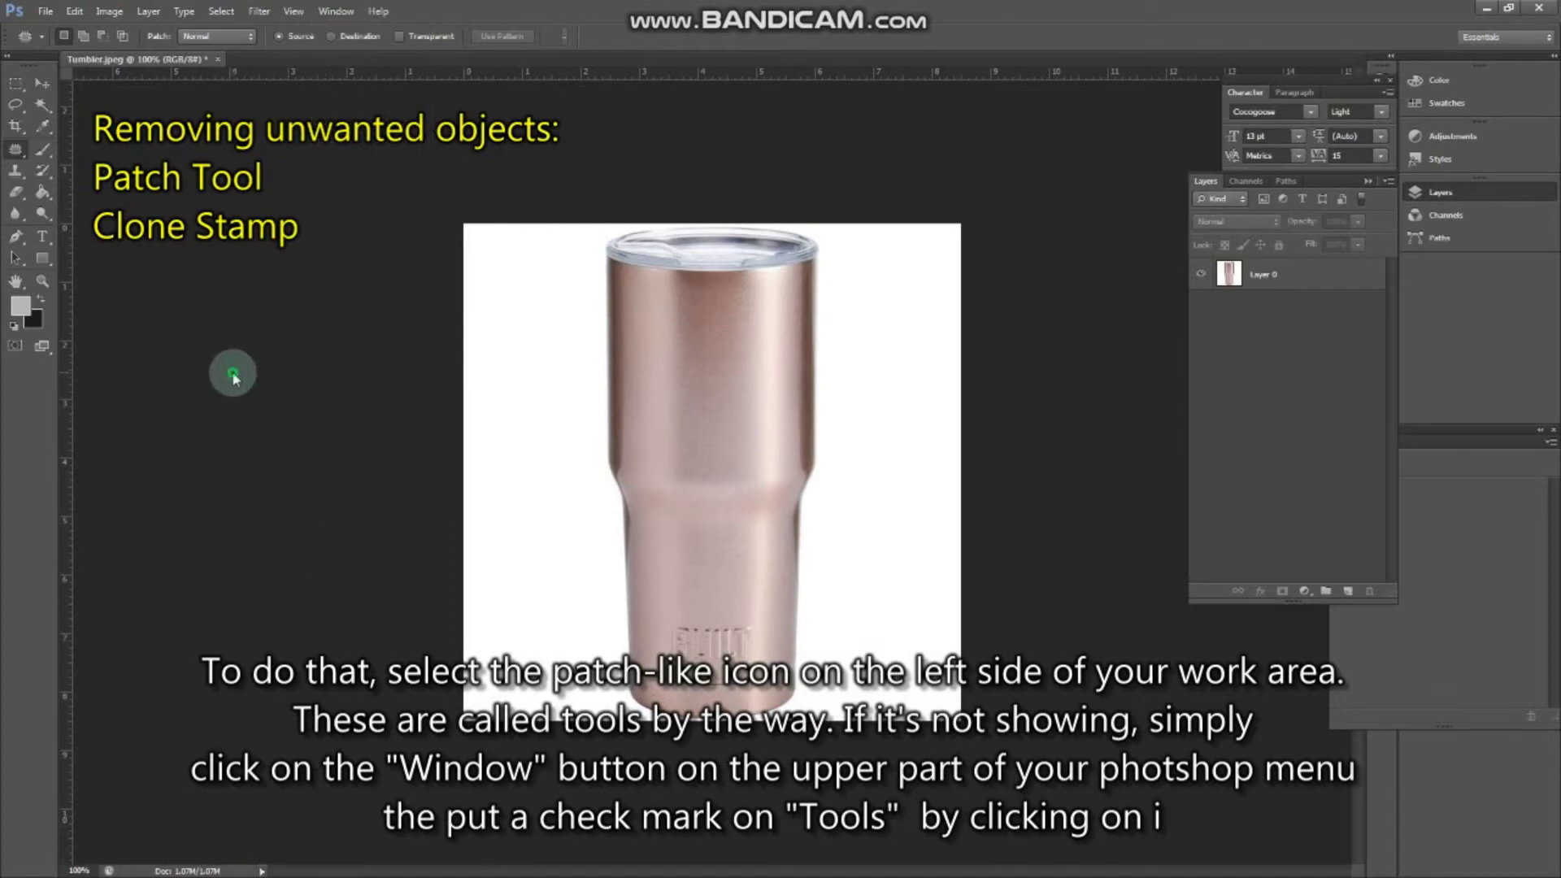
left_click(333, 12)
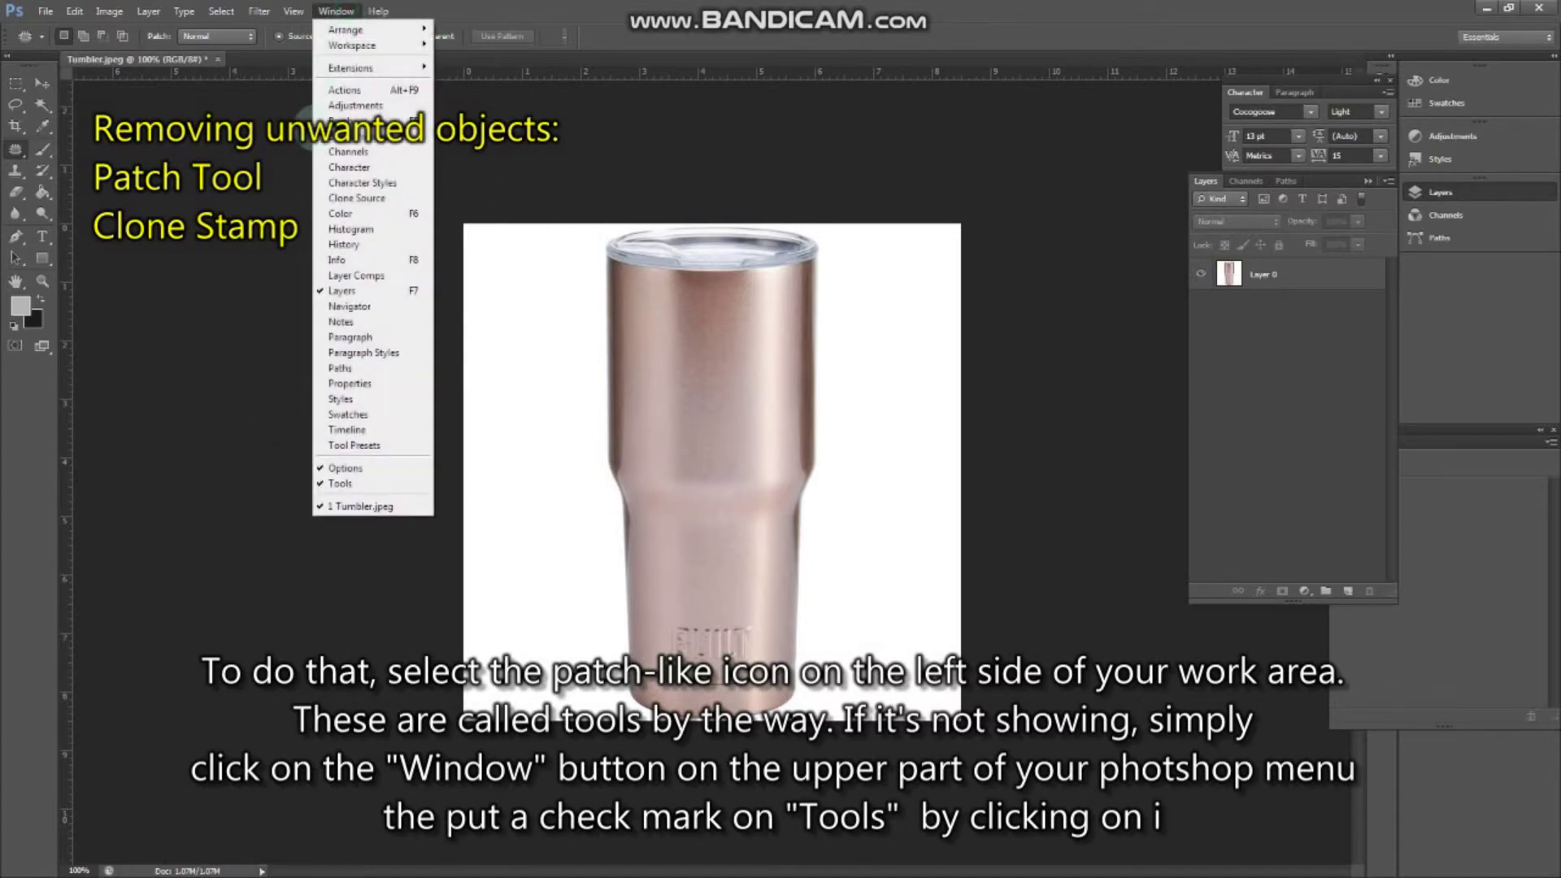
left_click(347, 483)
left_click(335, 11)
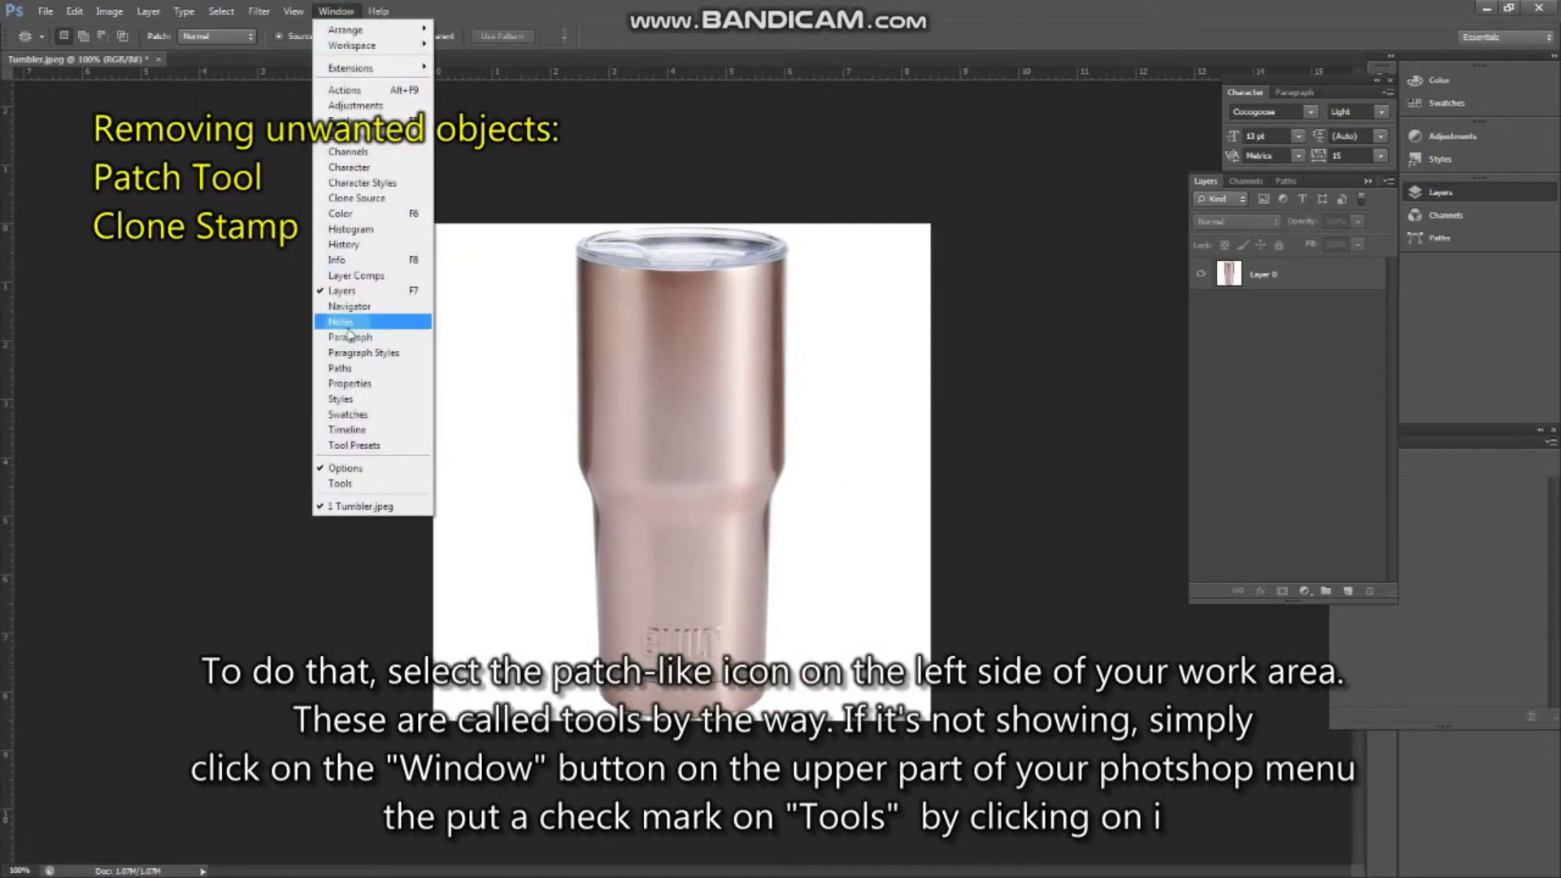
left_click(337, 483)
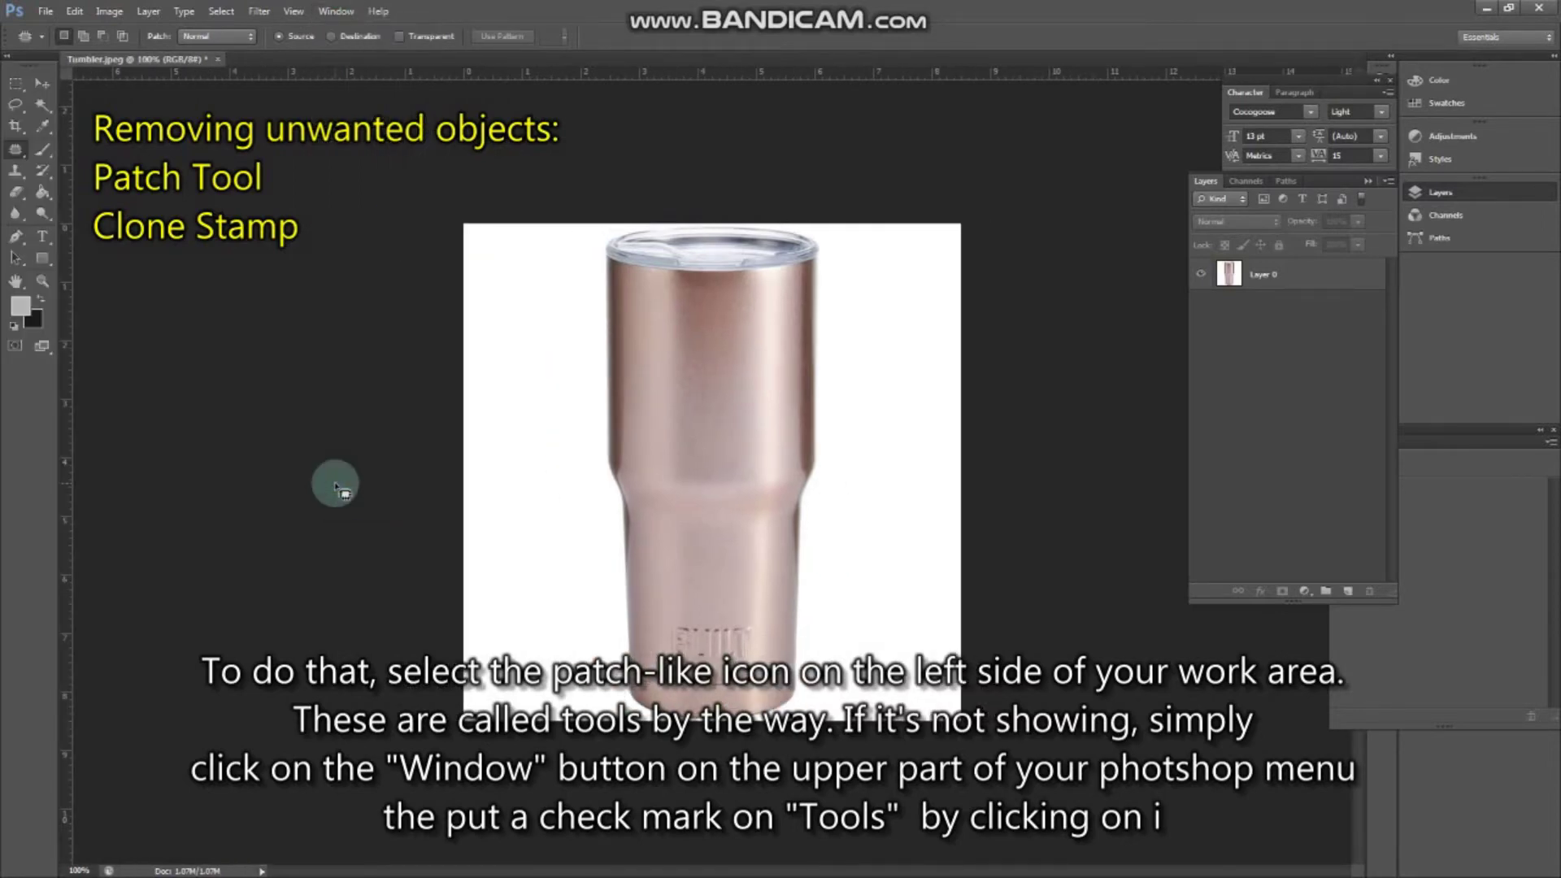
Outline the BUILT lettering near the tumbler's base with a freehand Patch Tool selection.
right_click(17, 150)
left_click(72, 181)
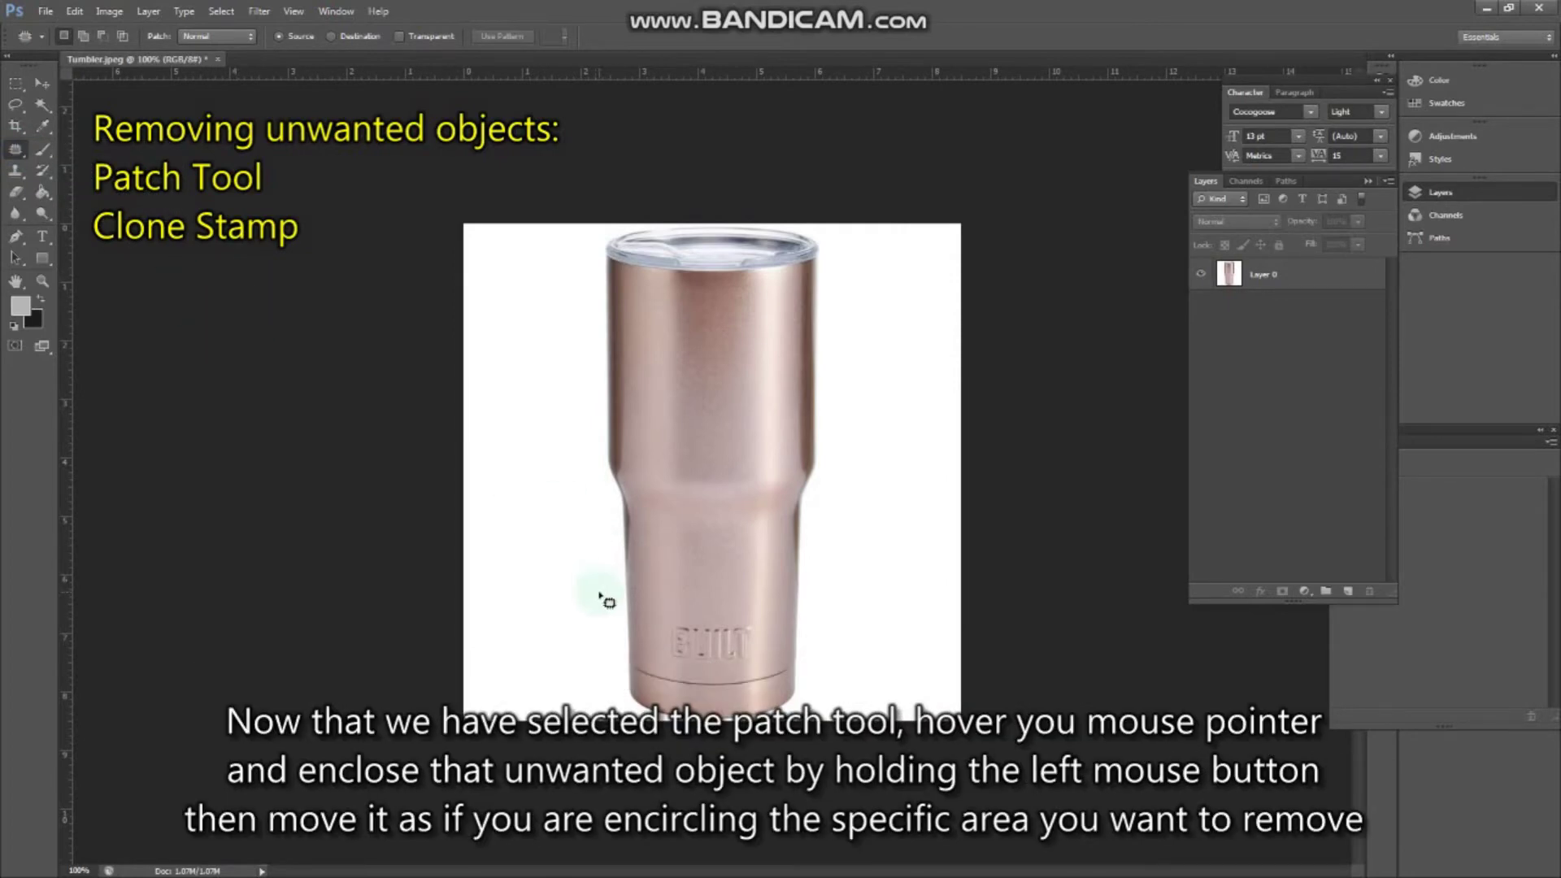
key("z")
left_click(669, 616)
left_click(669, 615)
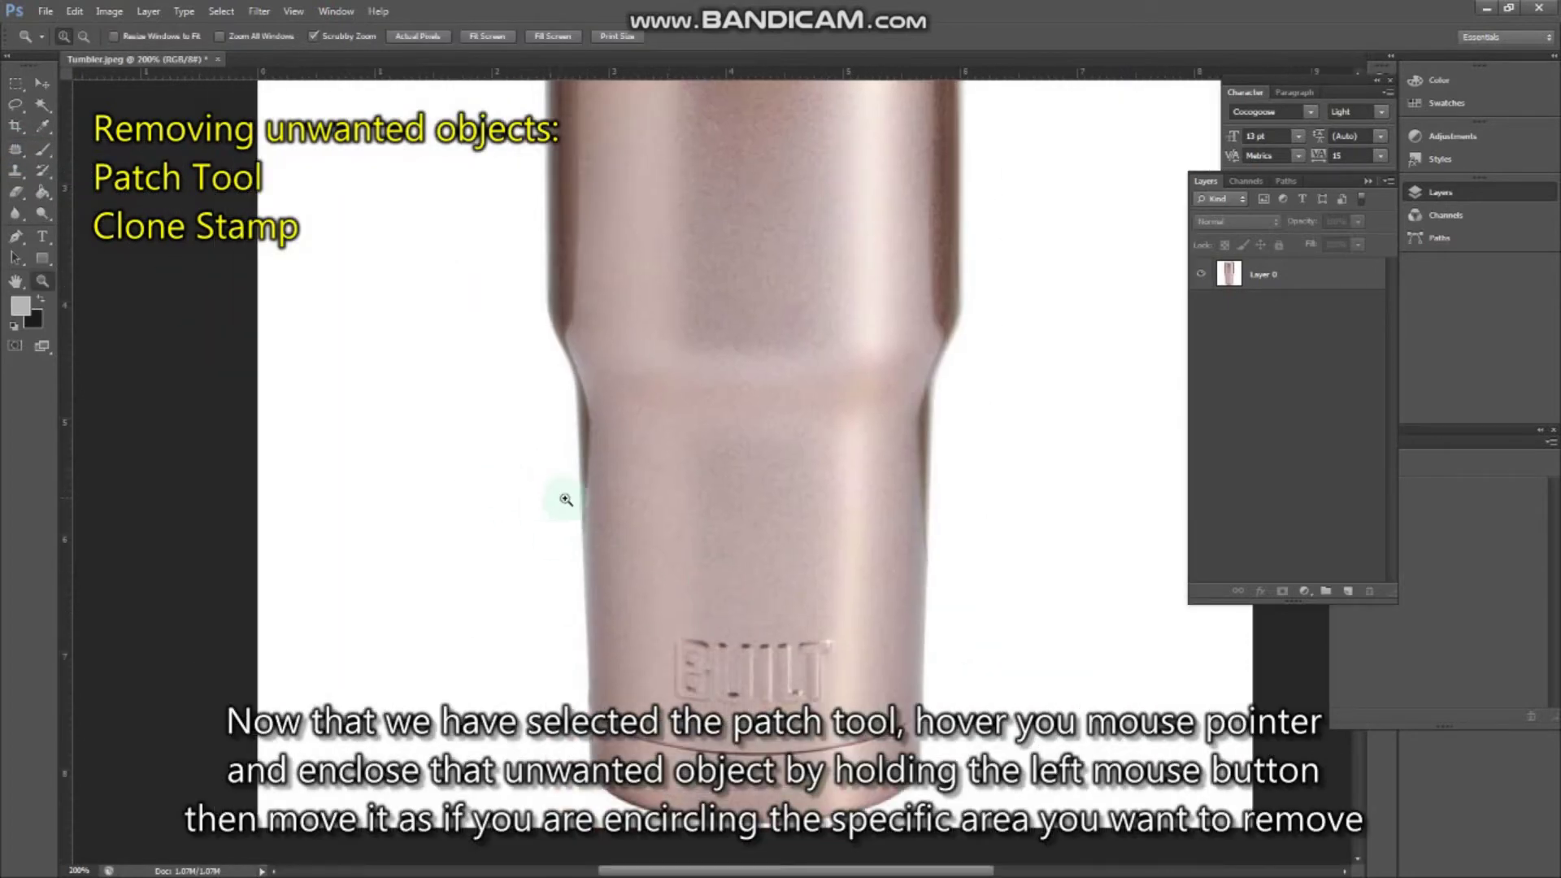
left_click_drag(620, 438, 610, 393)
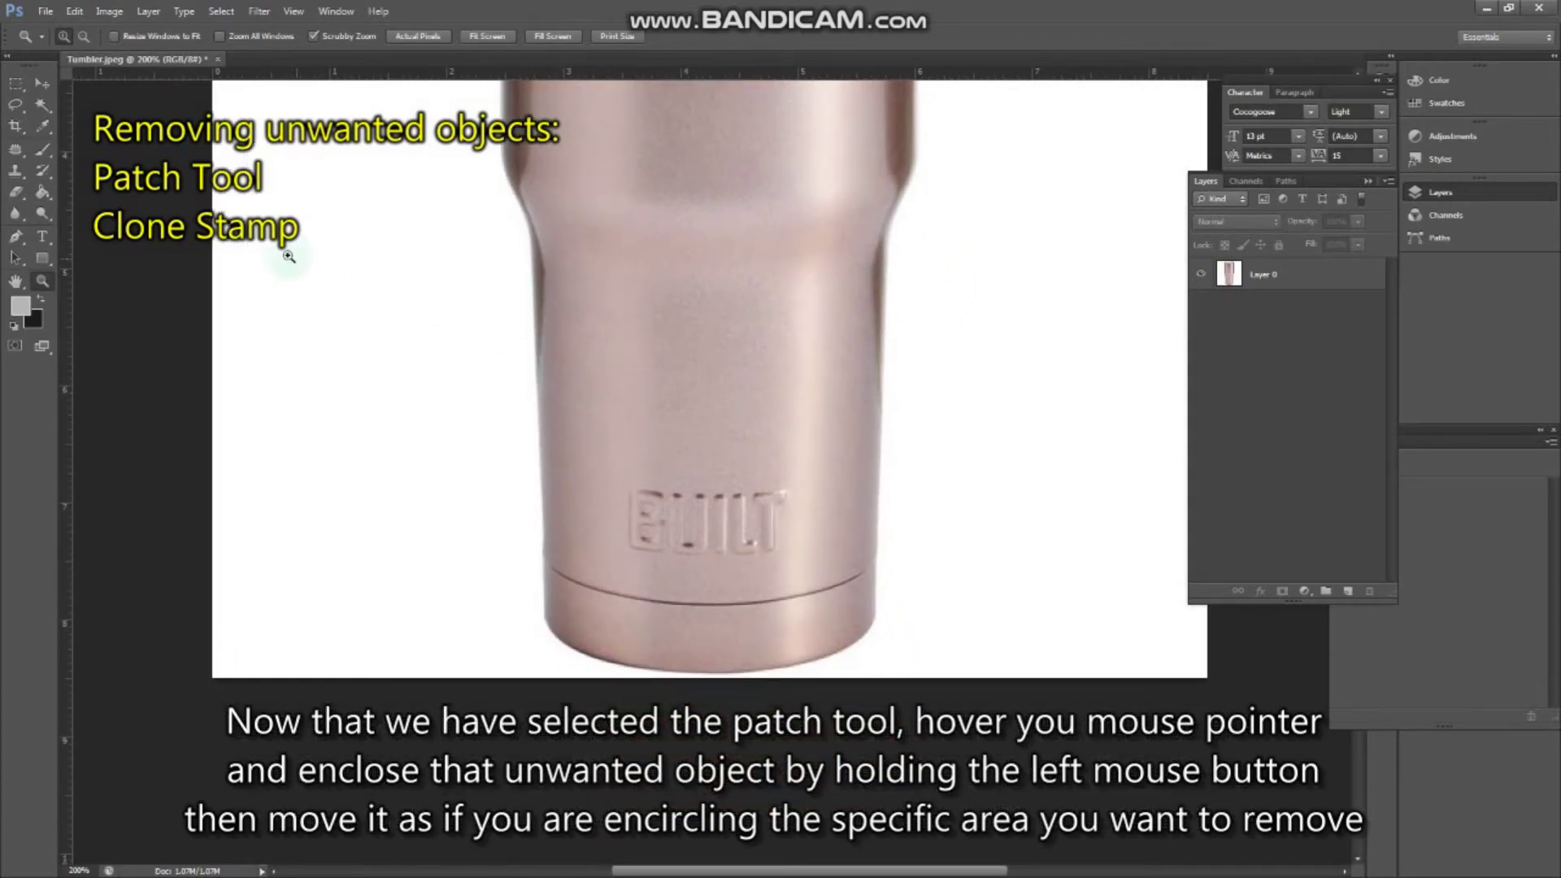
left_click(16, 150)
left_click(75, 177)
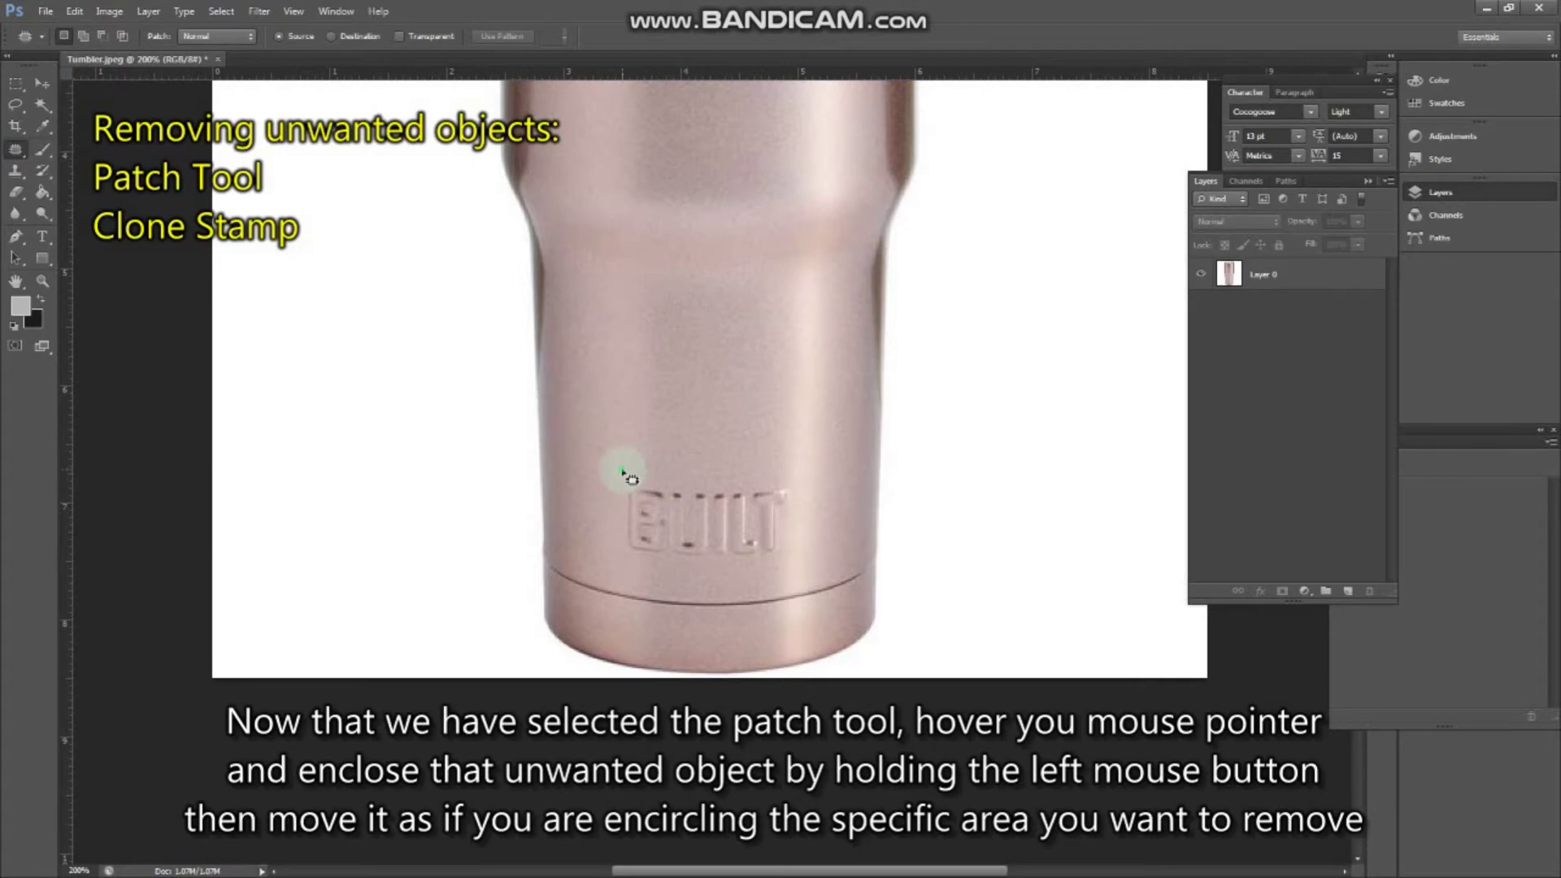
mouse_move(622, 471)
left_mouse_down()
mouse_move(761, 475)
mouse_move(795, 487)
mouse_move(809, 518)
mouse_move(790, 556)
mouse_move(762, 566)
mouse_move(633, 566)
mouse_move(615, 551)
mouse_move(622, 474)
left_mouse_up()
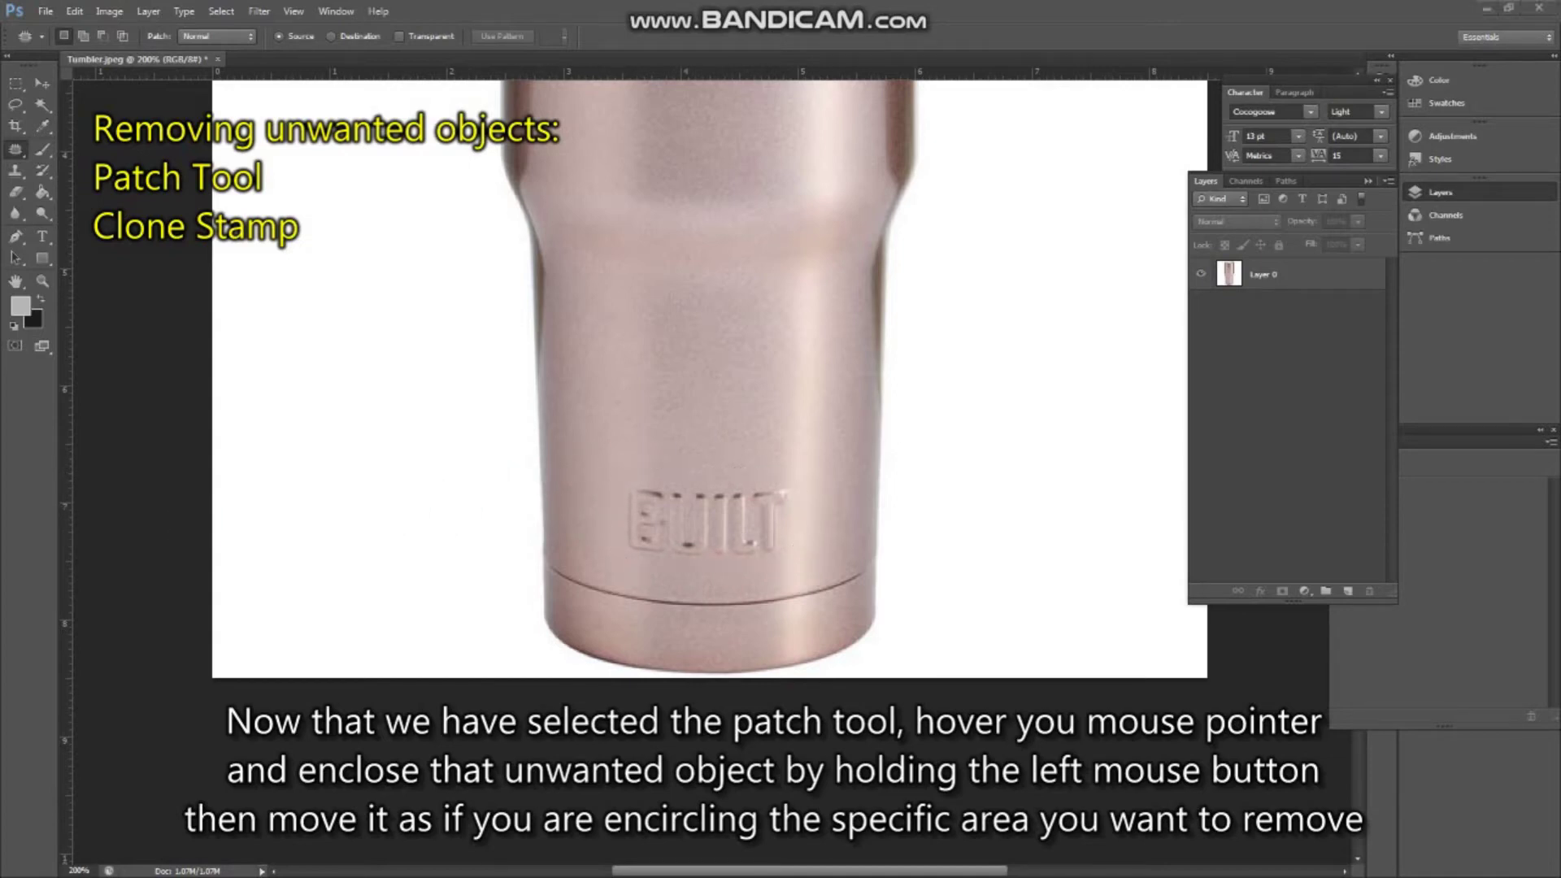
left_click(665, 446)
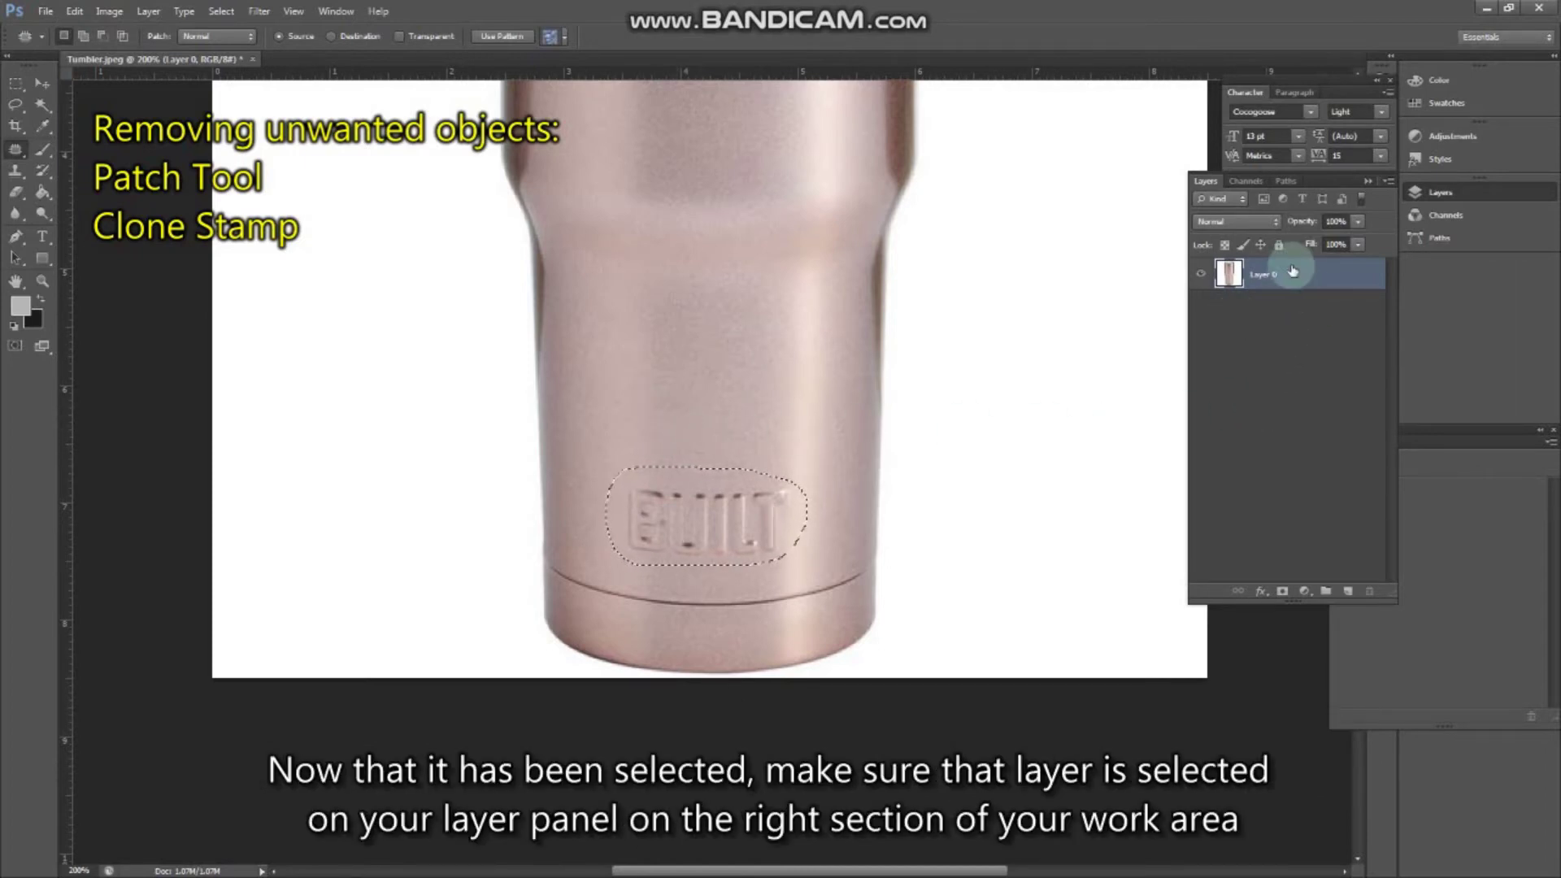
Add a new empty layer above the tumbler image and make Layer 0 the active layer again.
left_click(1348, 591)
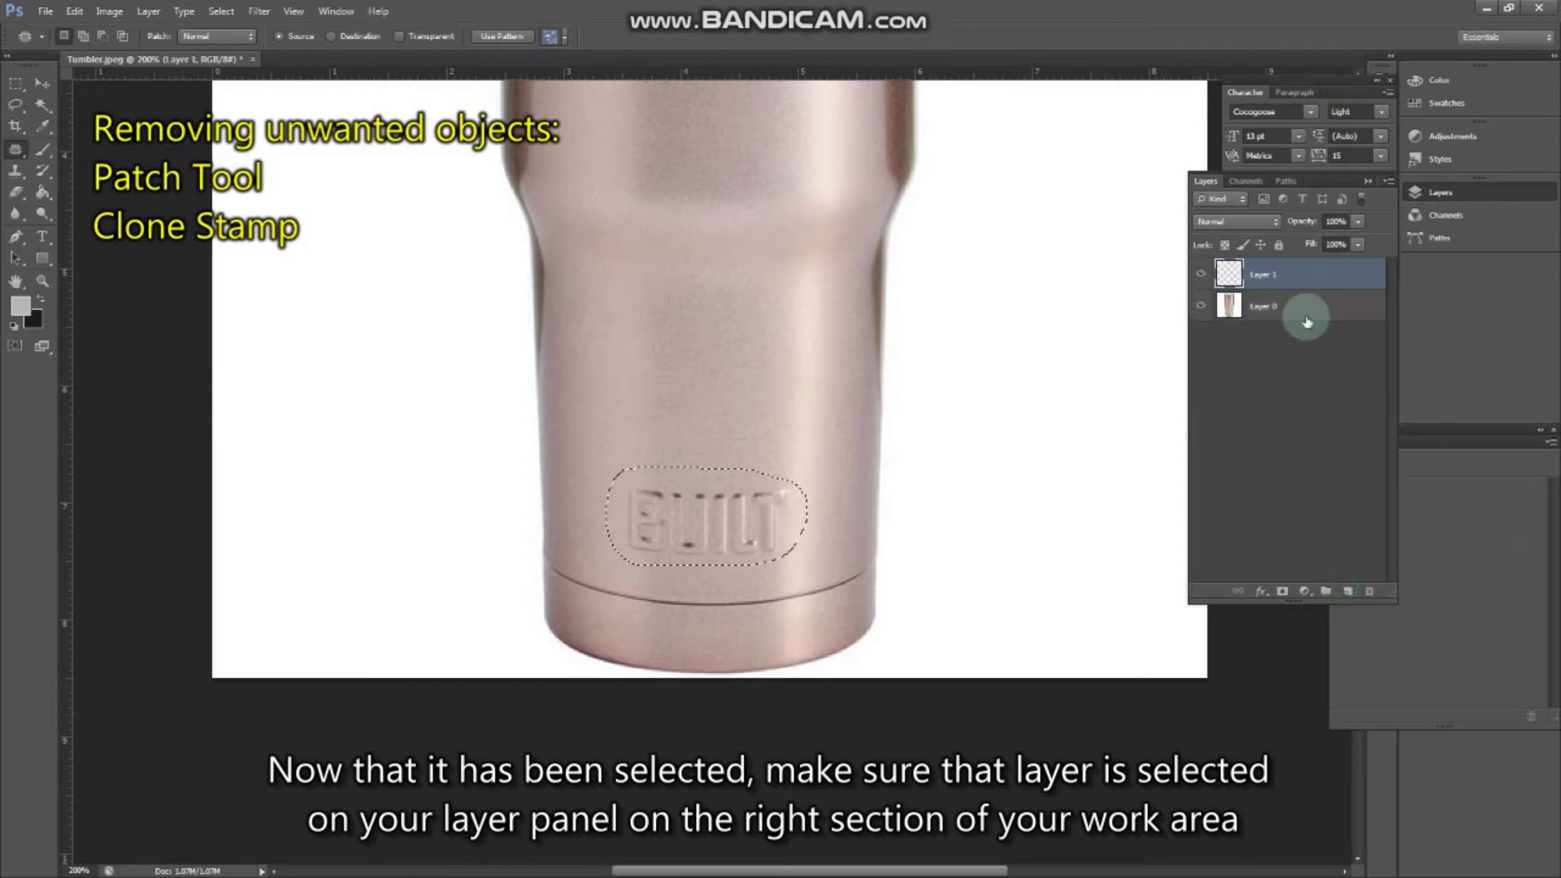
left_click(1291, 303)
left_click(1293, 275)
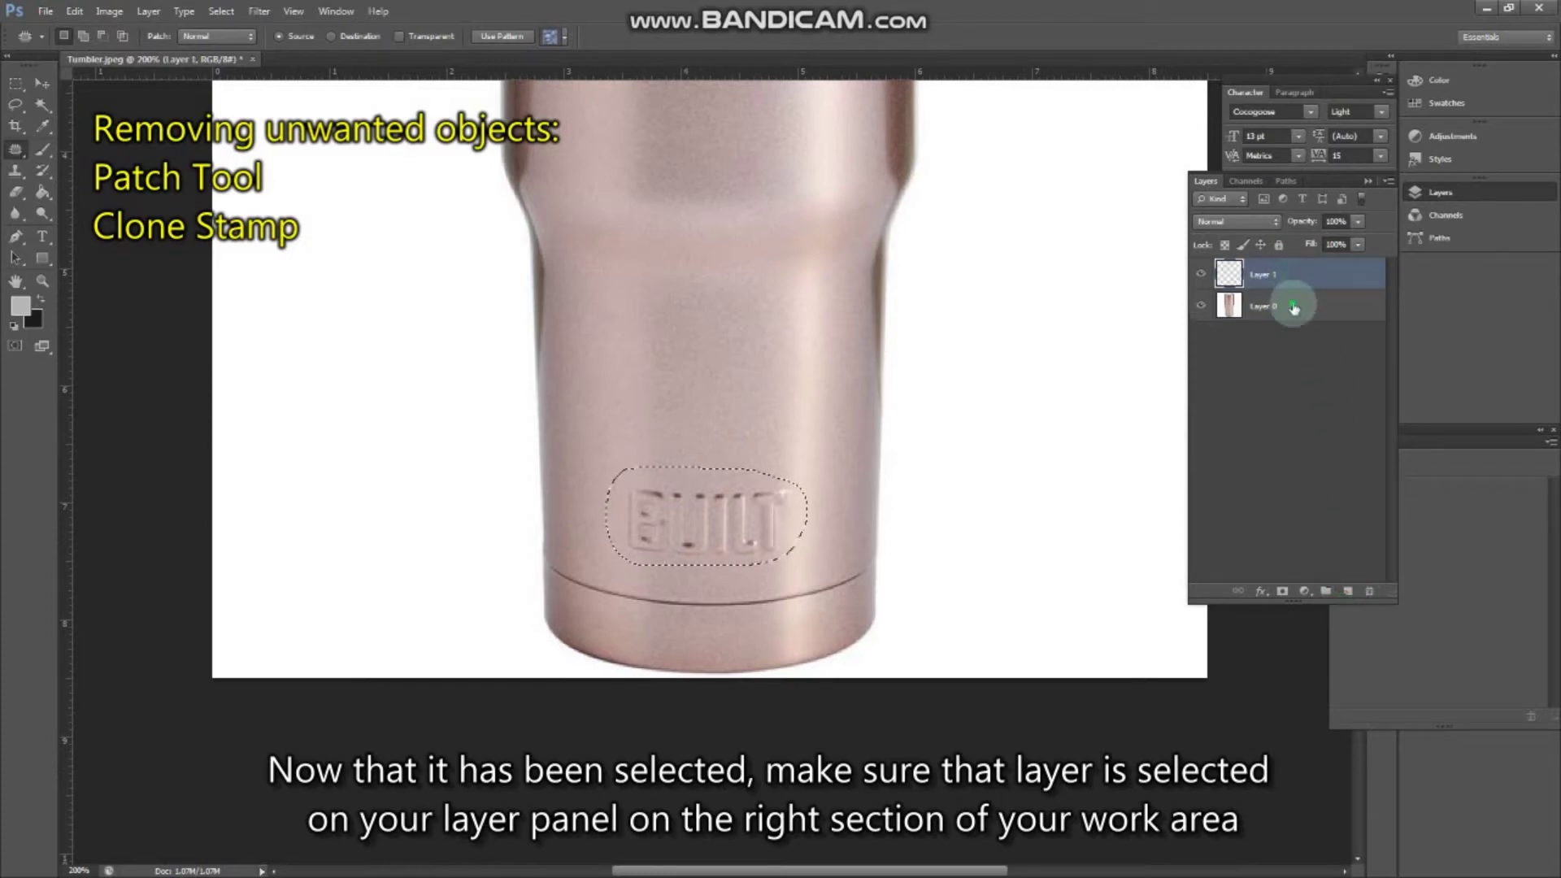
left_click(1294, 306)
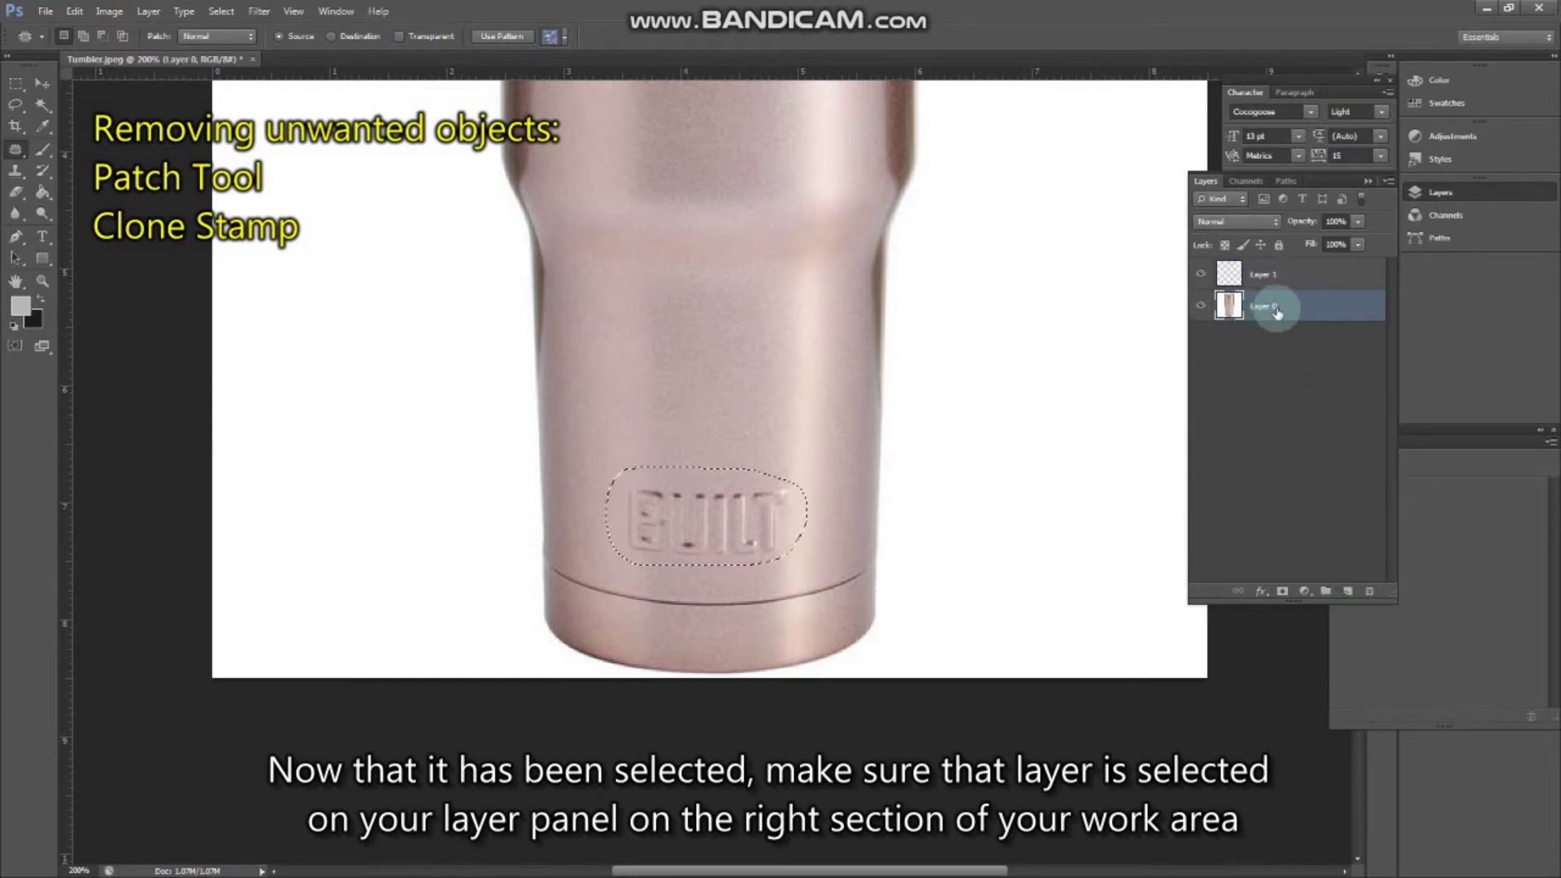
left_click(1229, 313)
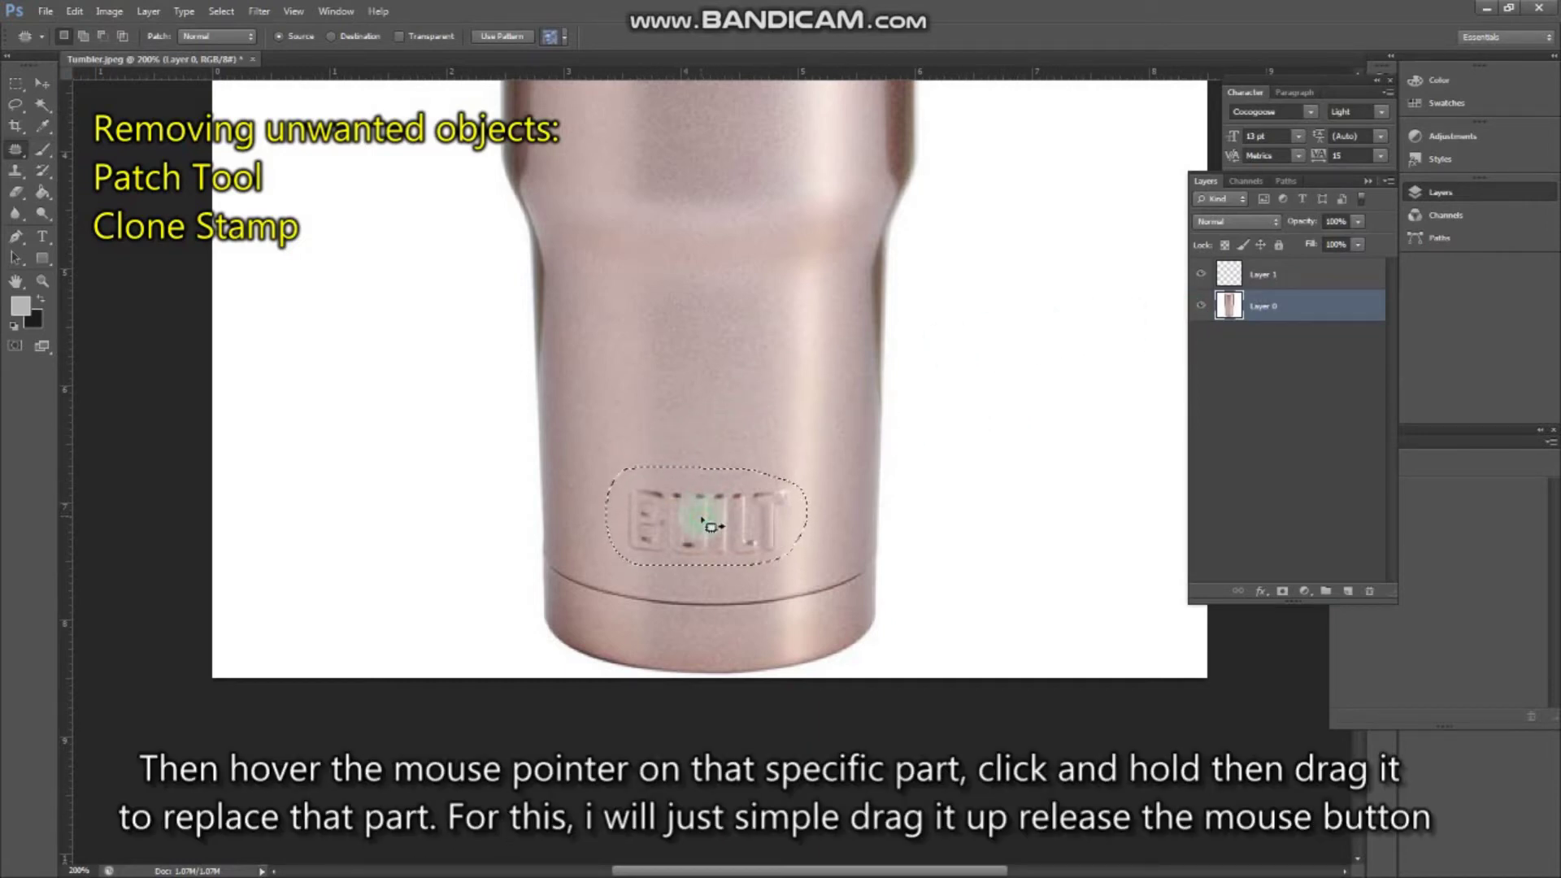
Patch the selected BUILT lettering with the clean tumbler surface directly above it and deselect the area.
left_click_drag(709, 527, 711, 400)
left_click_drag(709, 444, 715, 399)
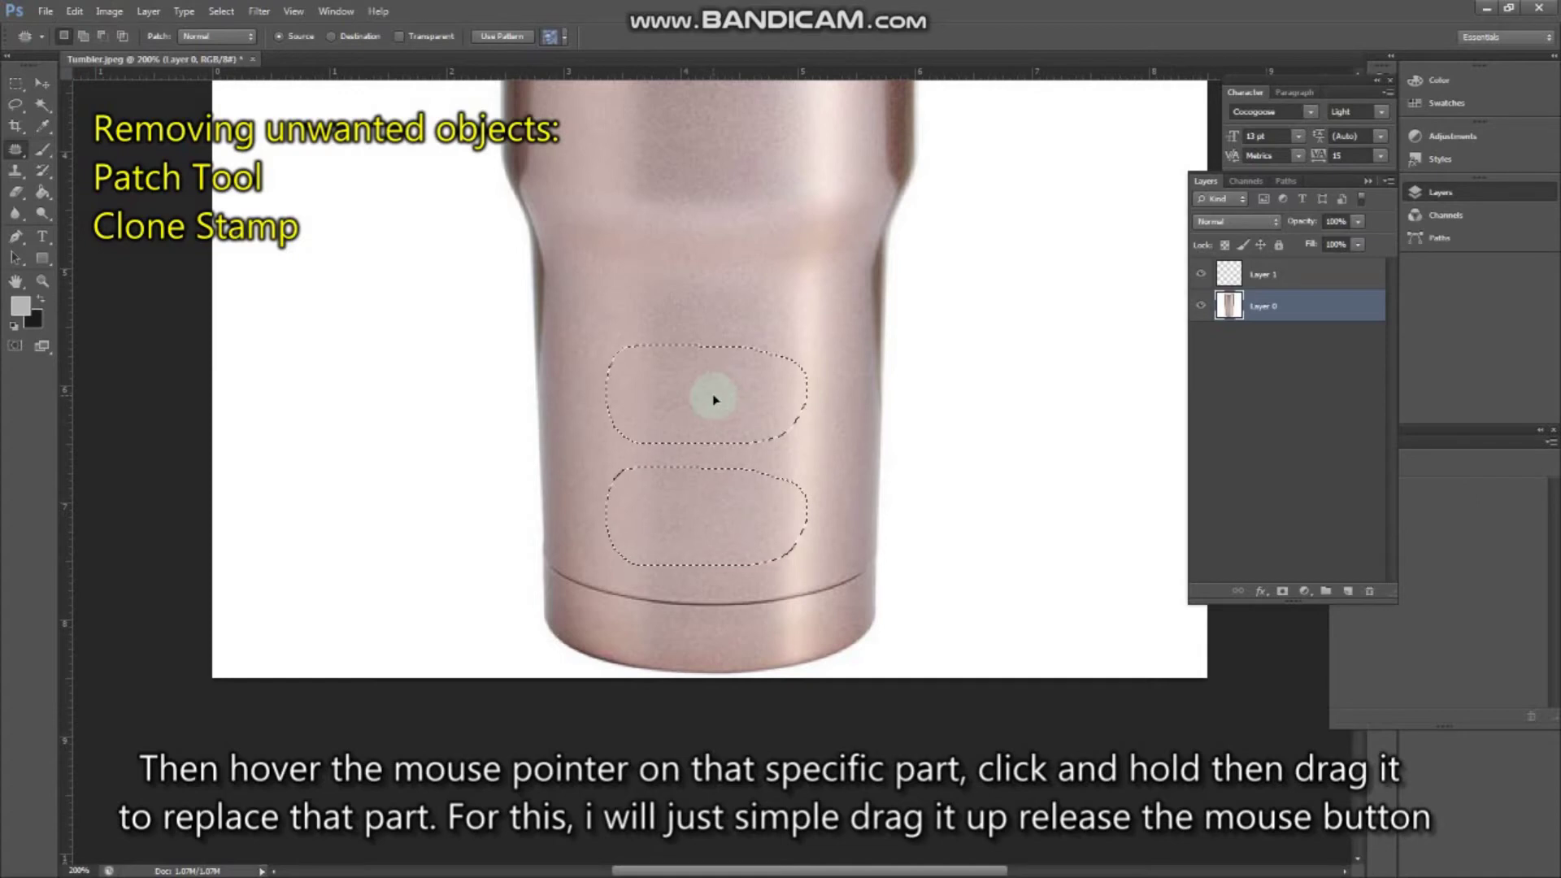
left_click_drag(715, 395, 717, 396)
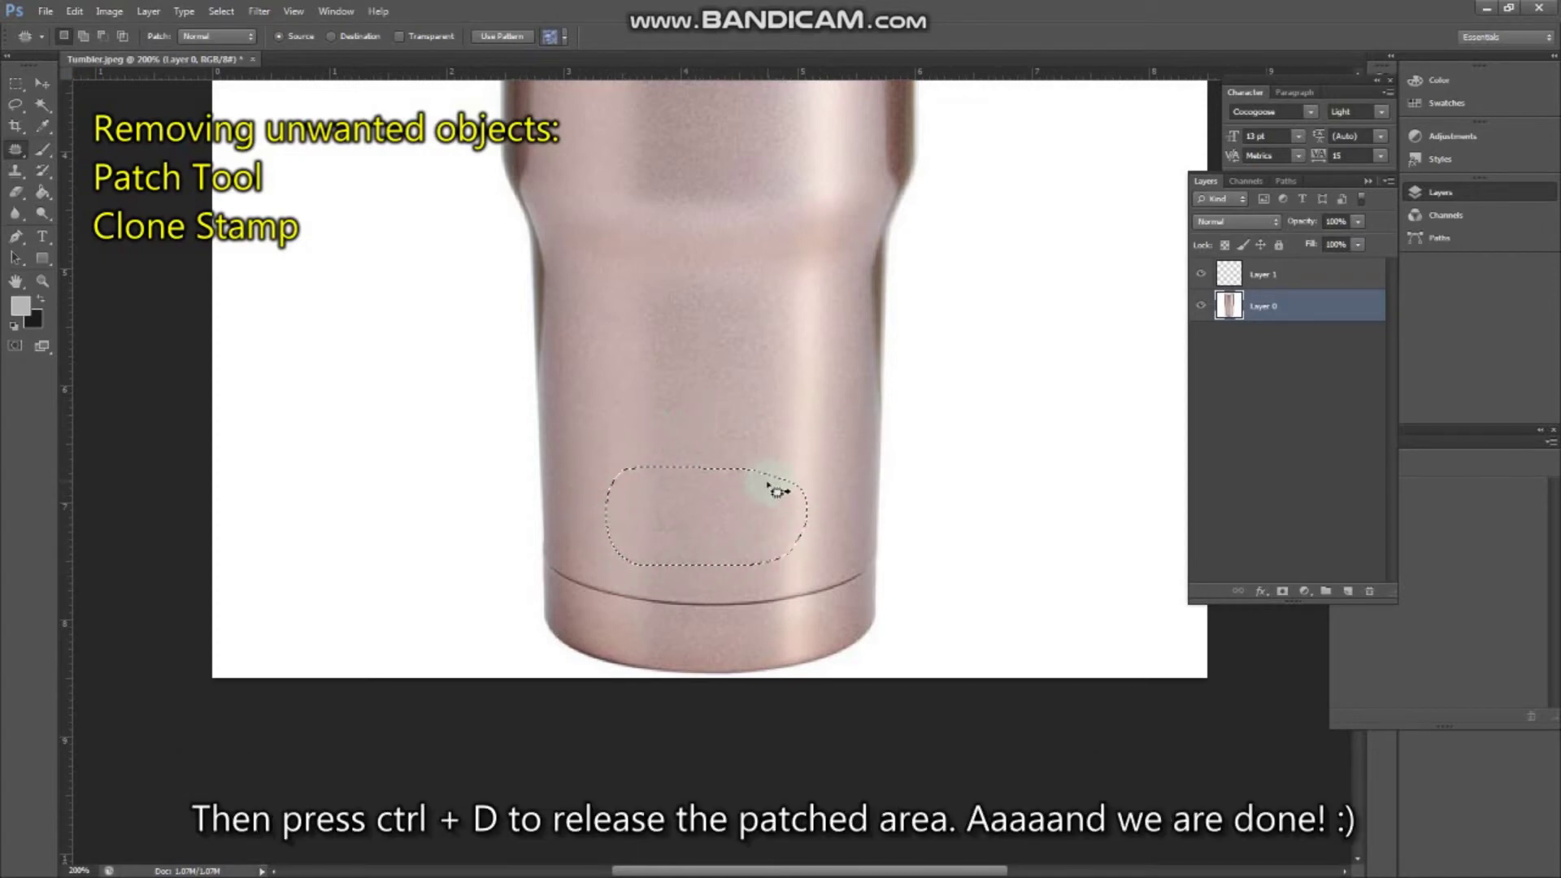
key("ctrl+d")
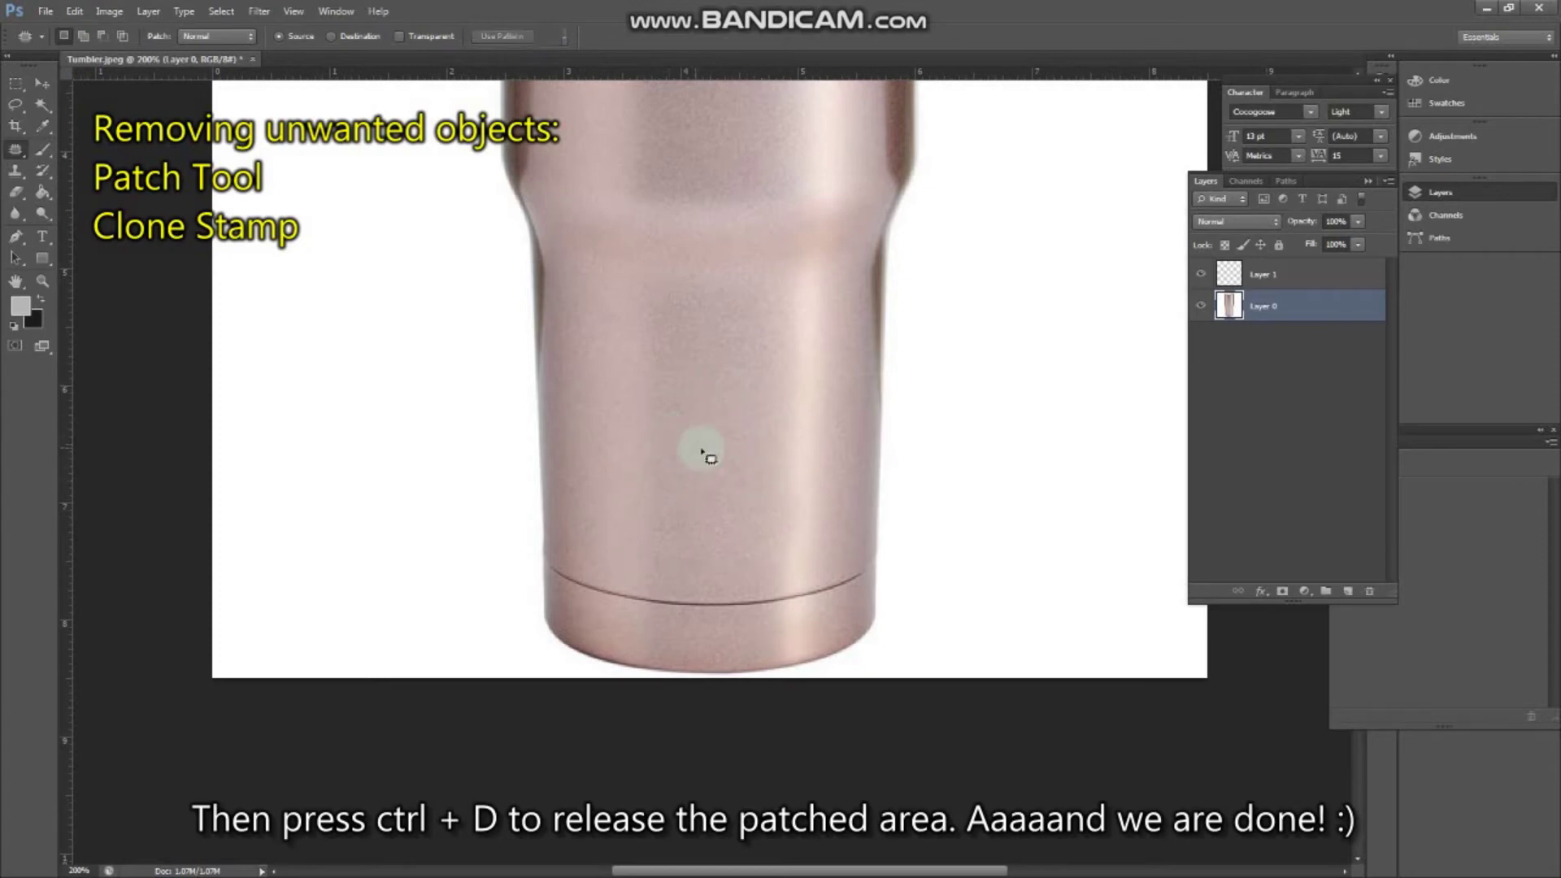
key("z")
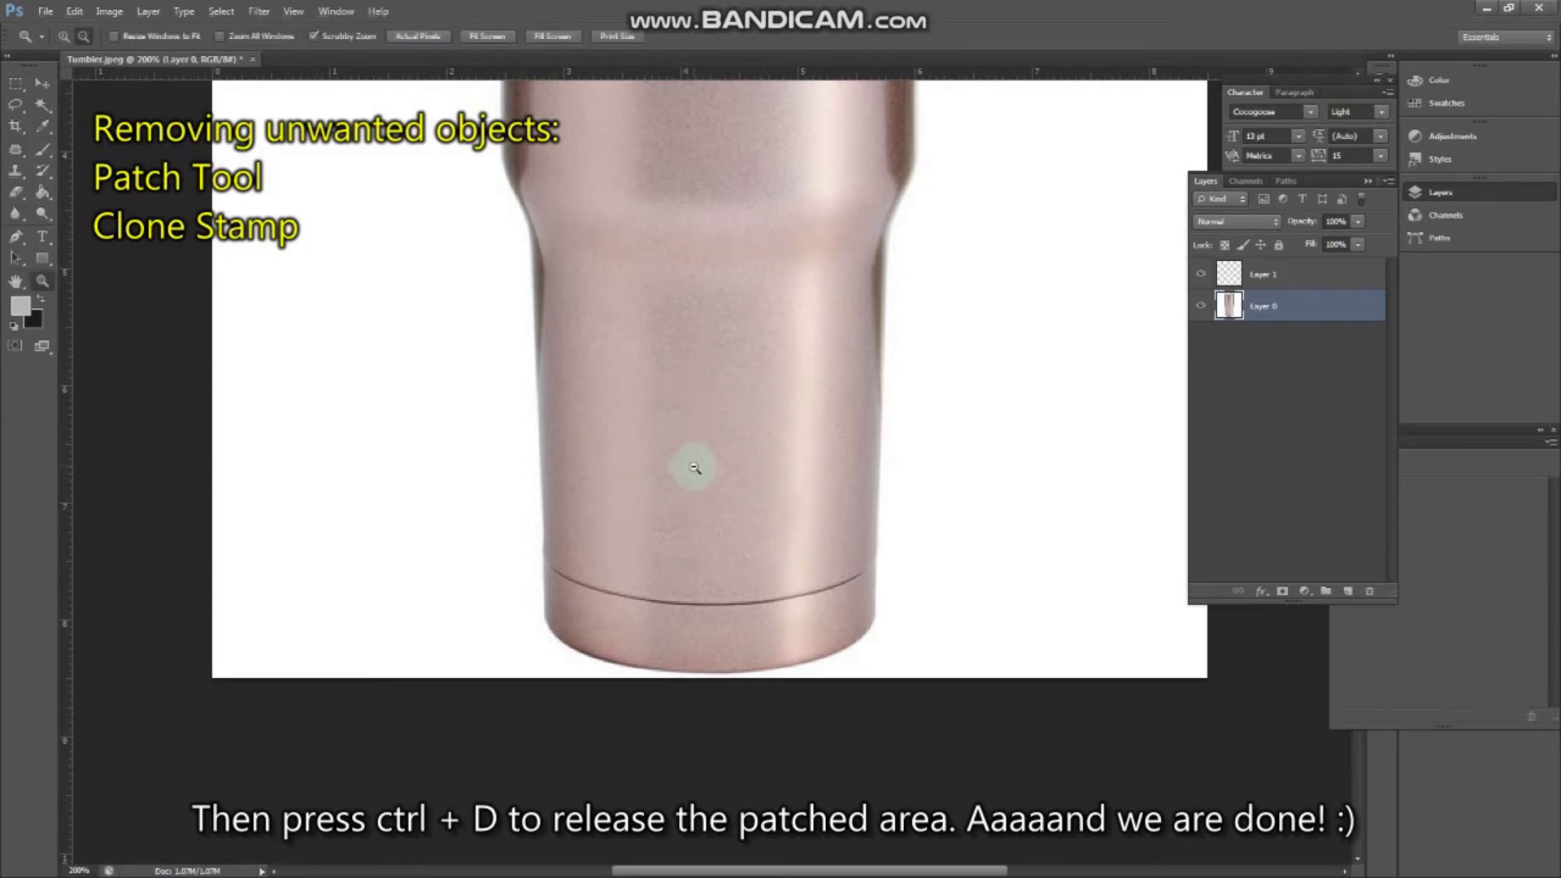
left_click(696, 472, "alt")
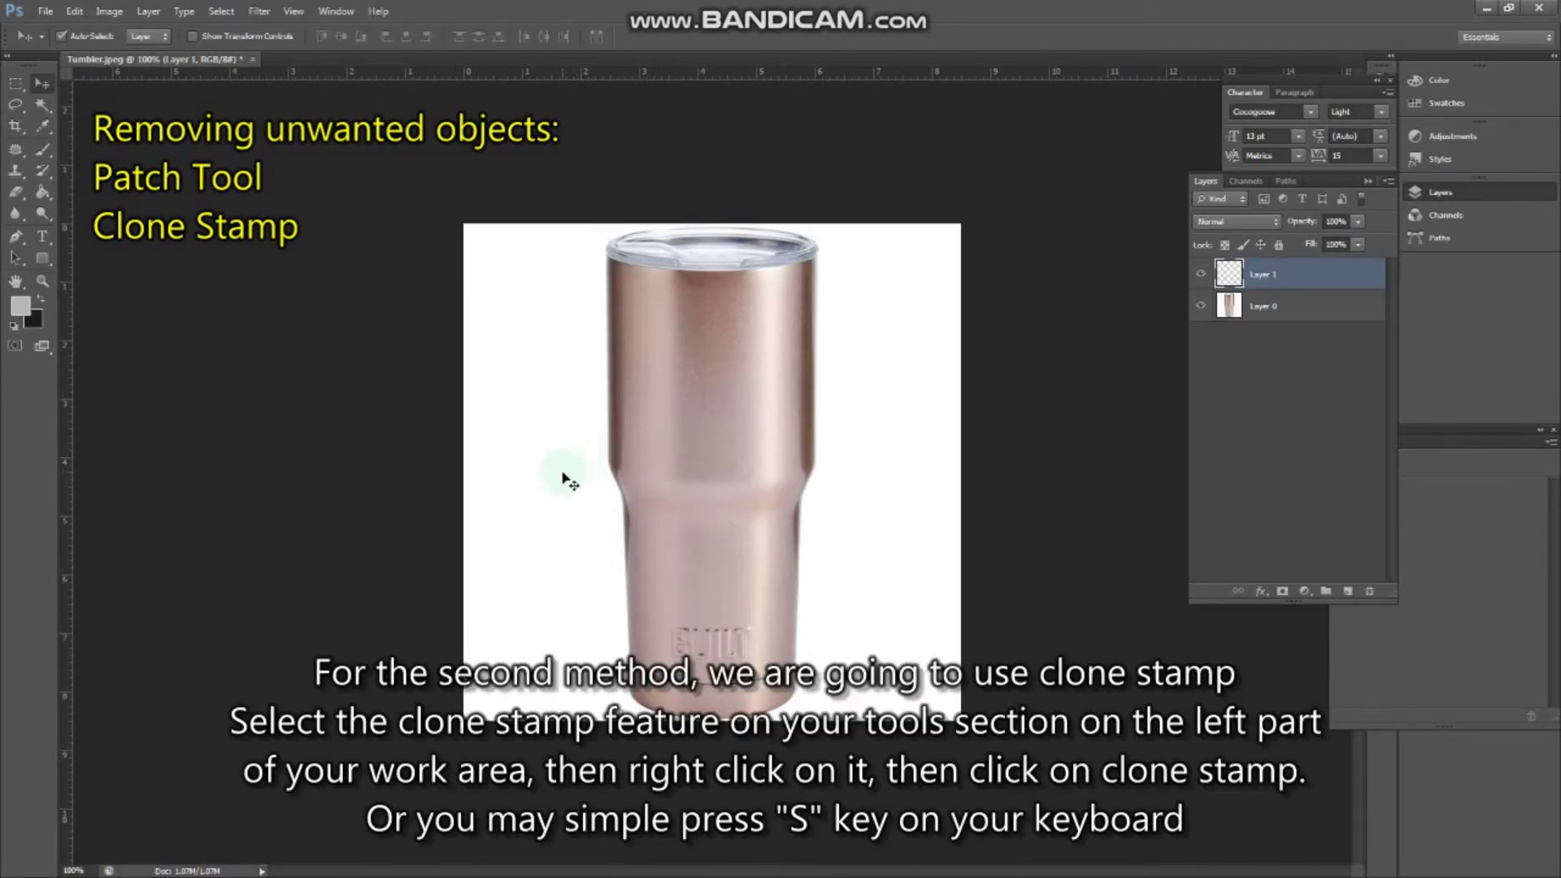
Activate the Clone Stamp Tool for retouching the BUILT lettering near the tumbler's base.
key("z")
left_click(699, 622)
left_click(698, 622)
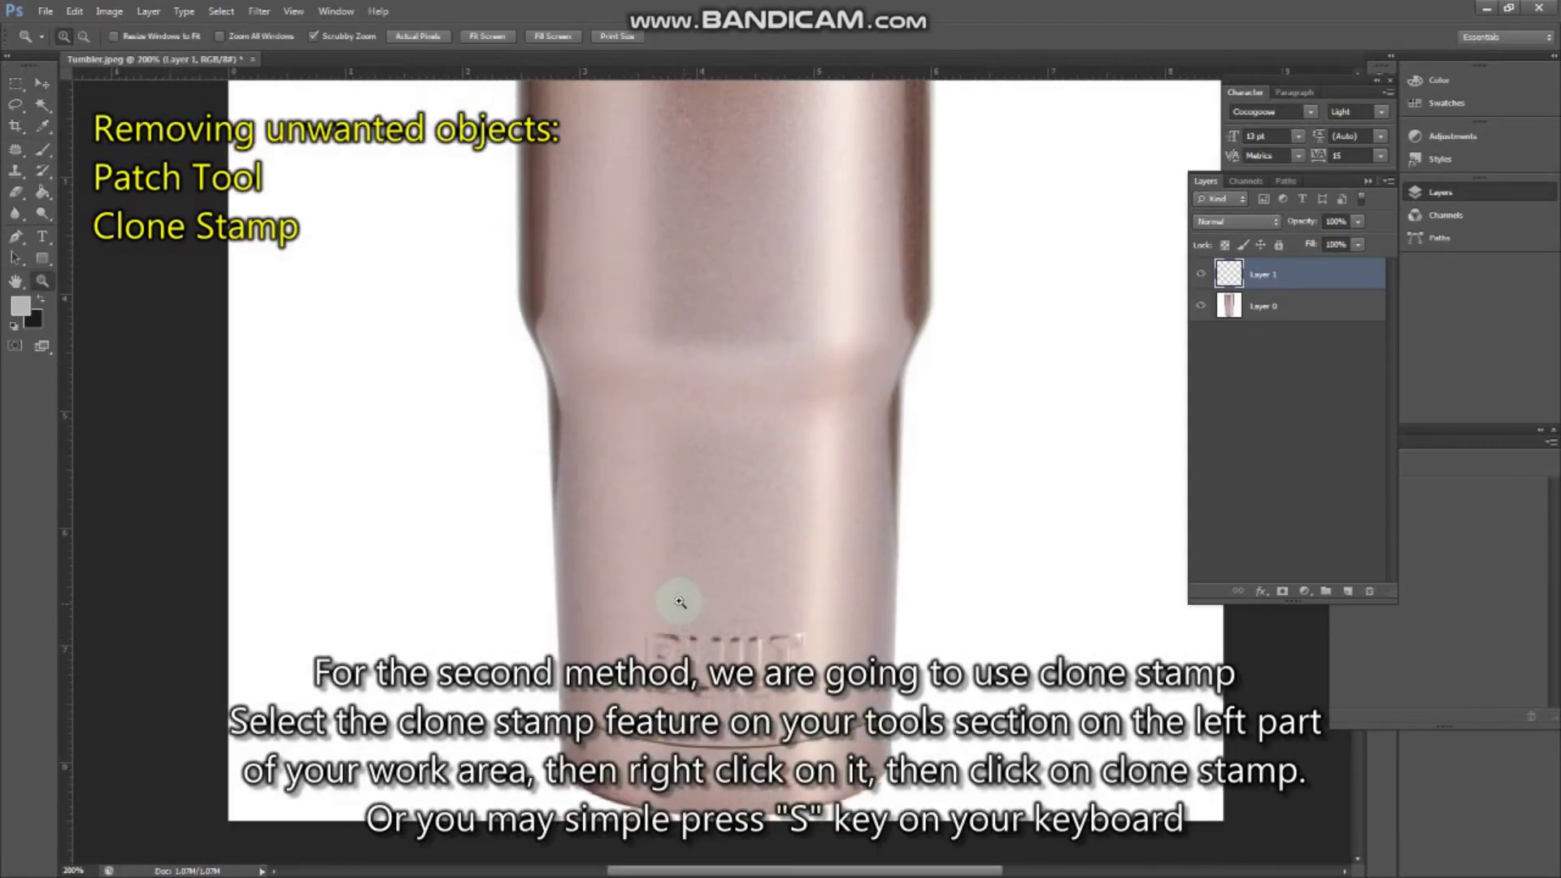
left_click_drag(648, 558, 643, 480)
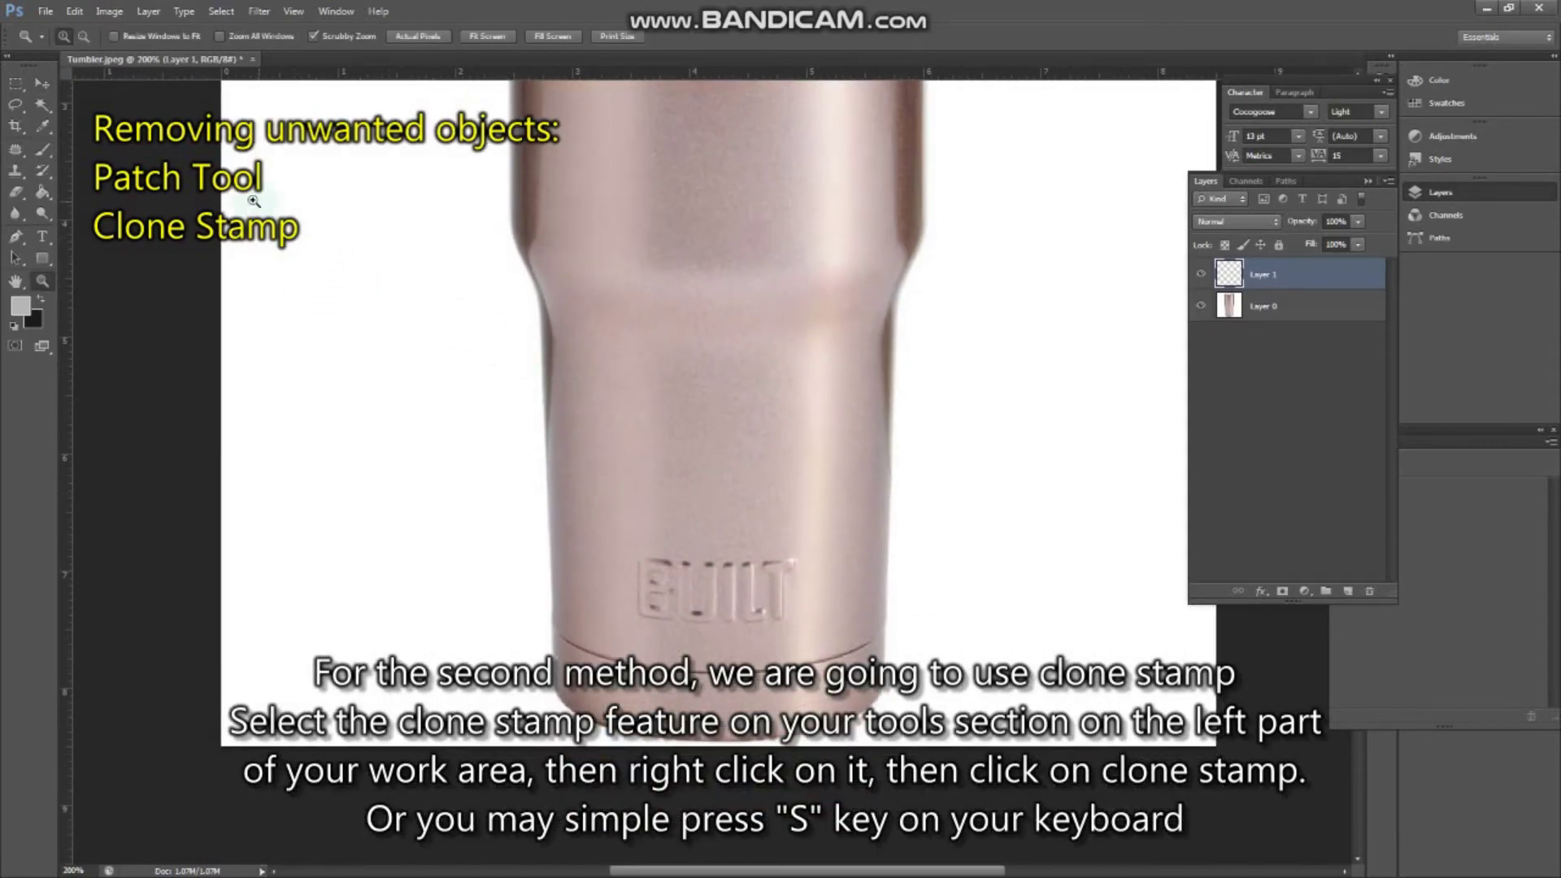
left_click(23, 174)
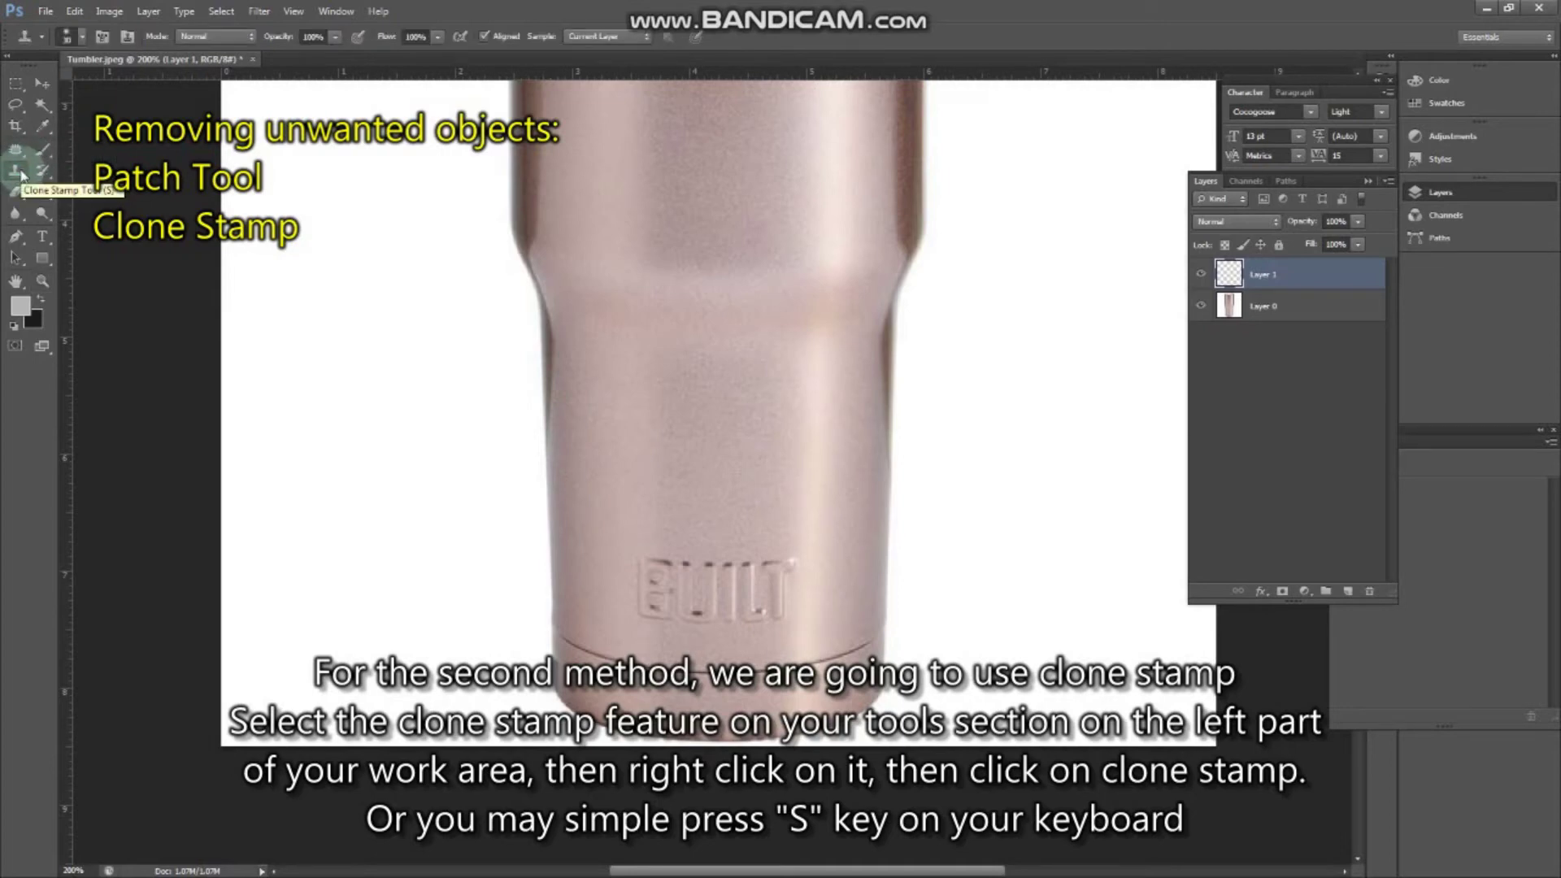
right_click(18, 172)
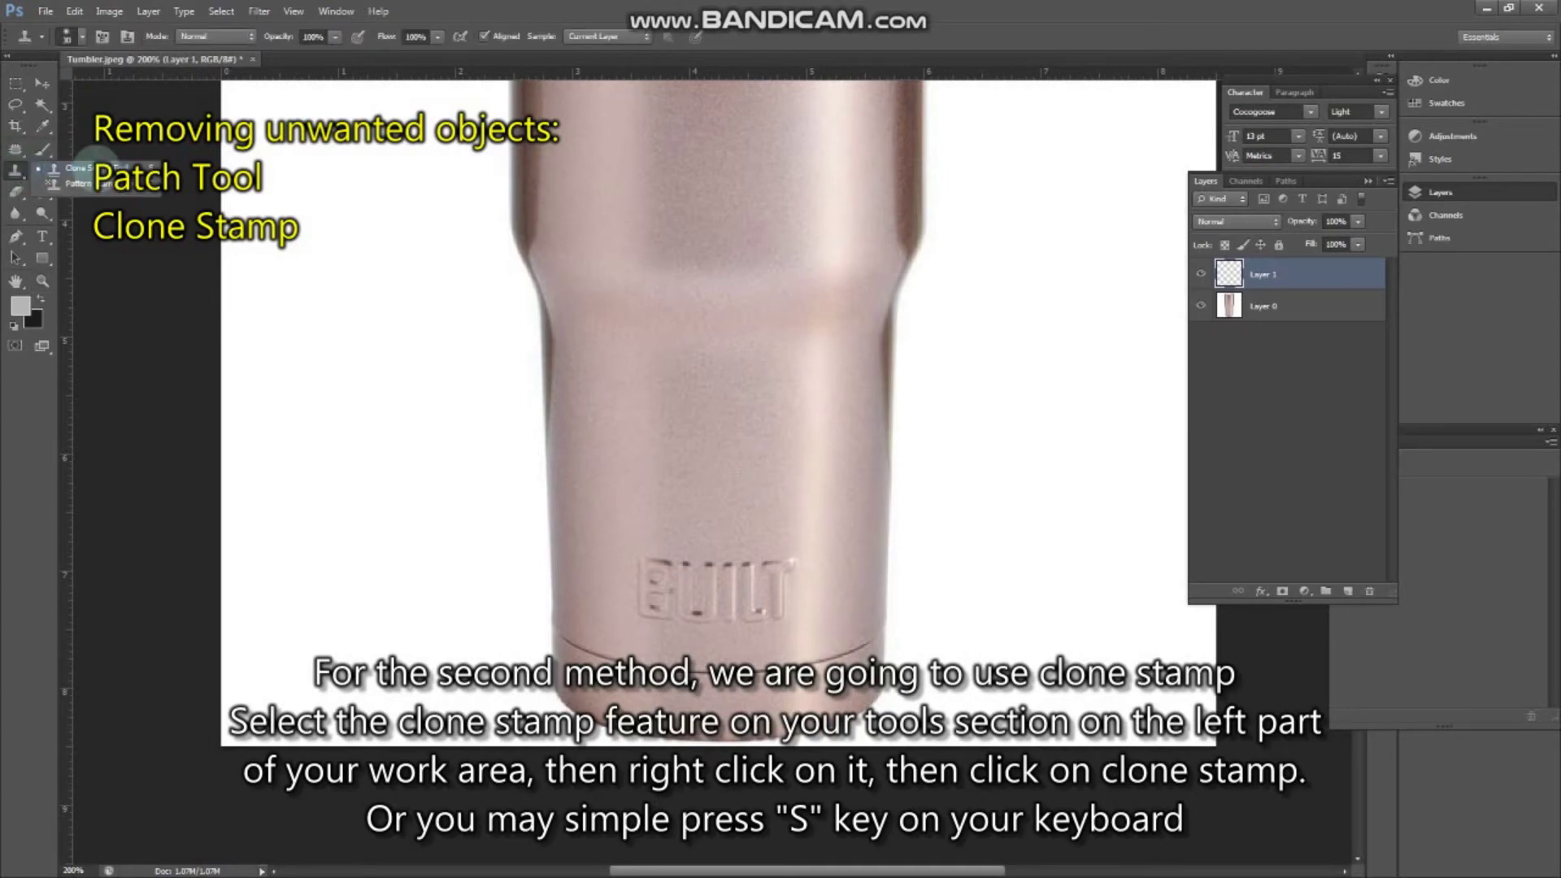
left_click(81, 171)
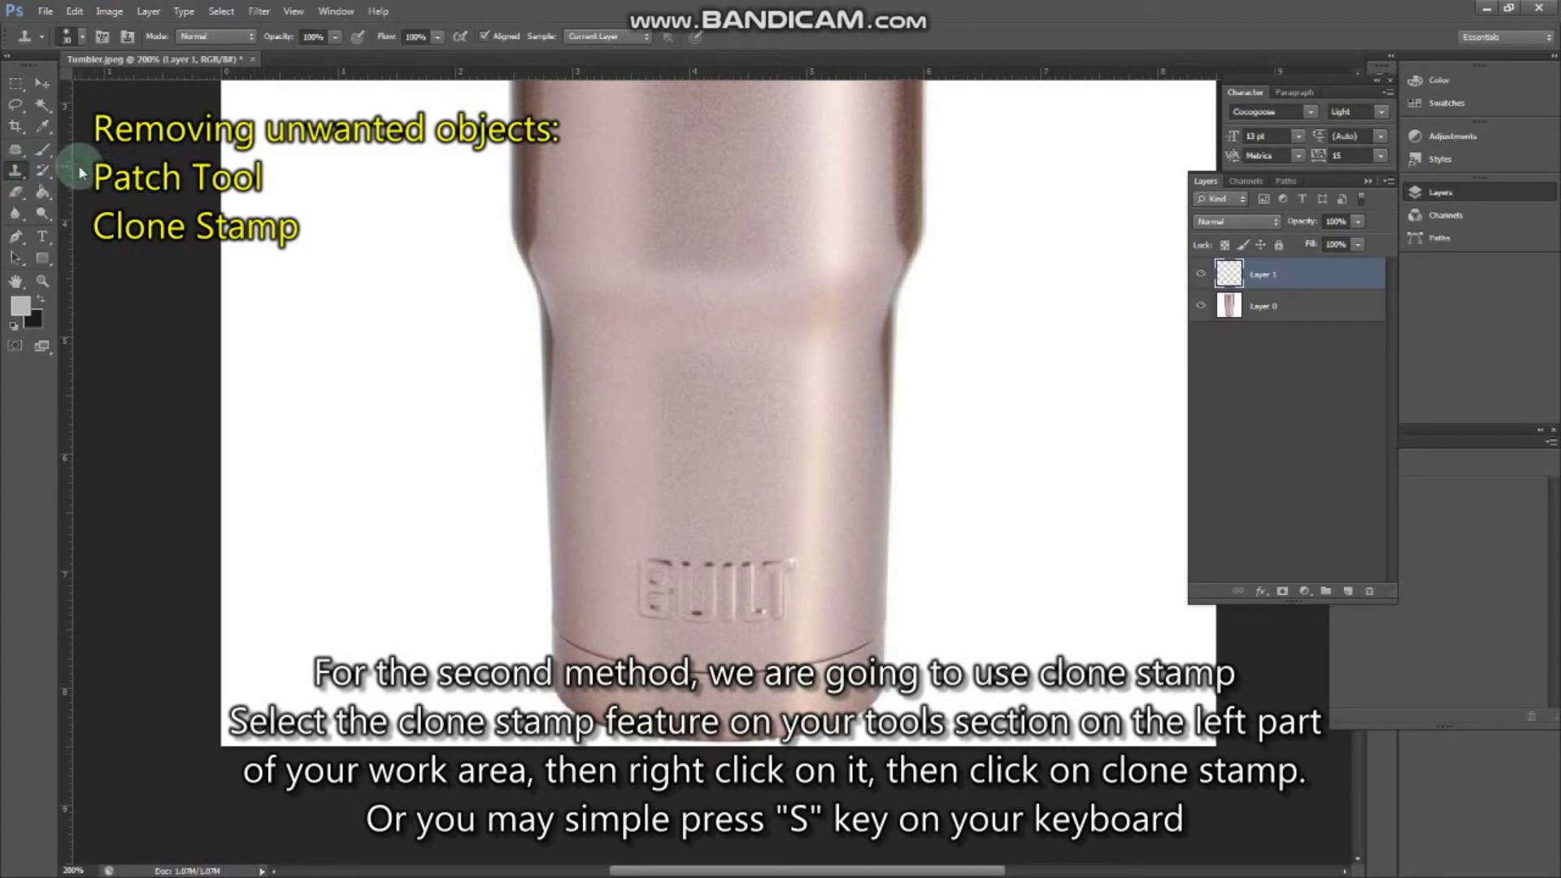
right_click(19, 172)
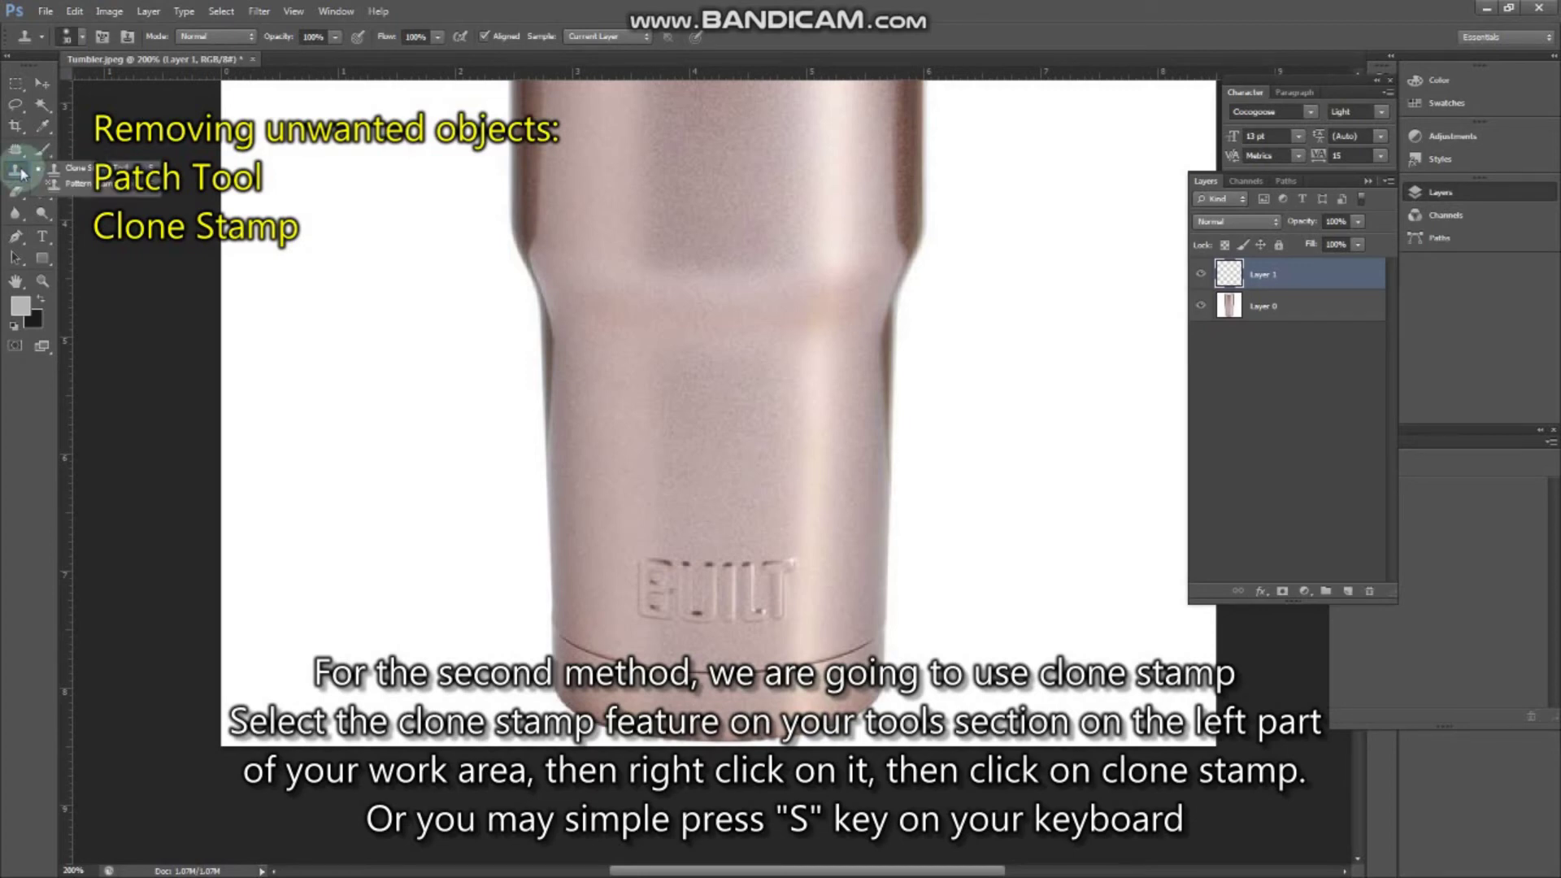
left_click(69, 170)
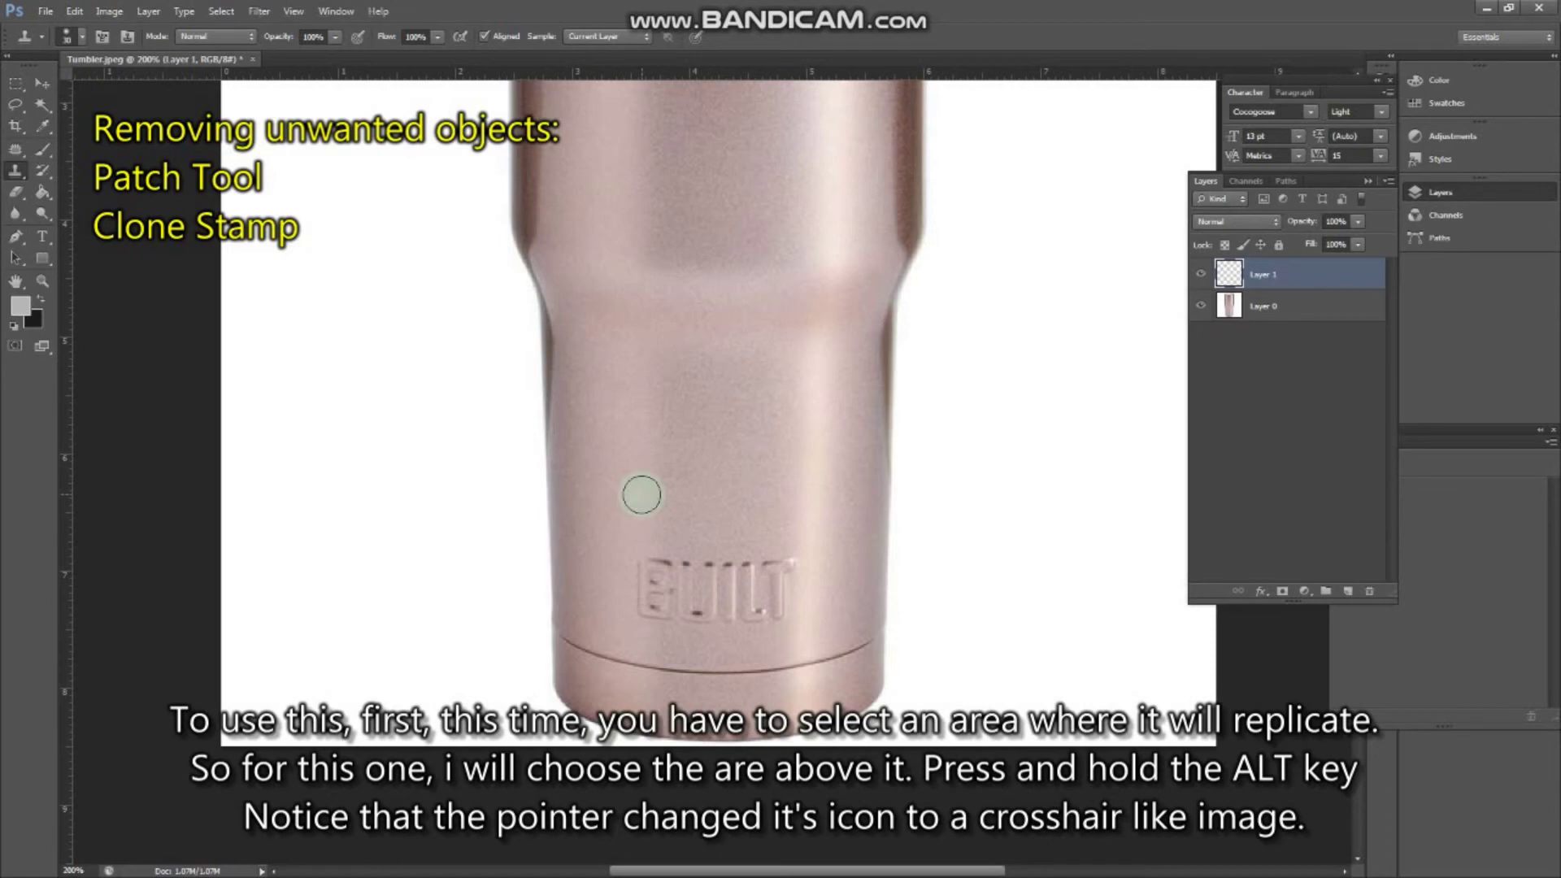
Set the Clone Stamp brush to a size of 30 px with 0% hardness.
left_click_drag(631, 506, 638, 453)
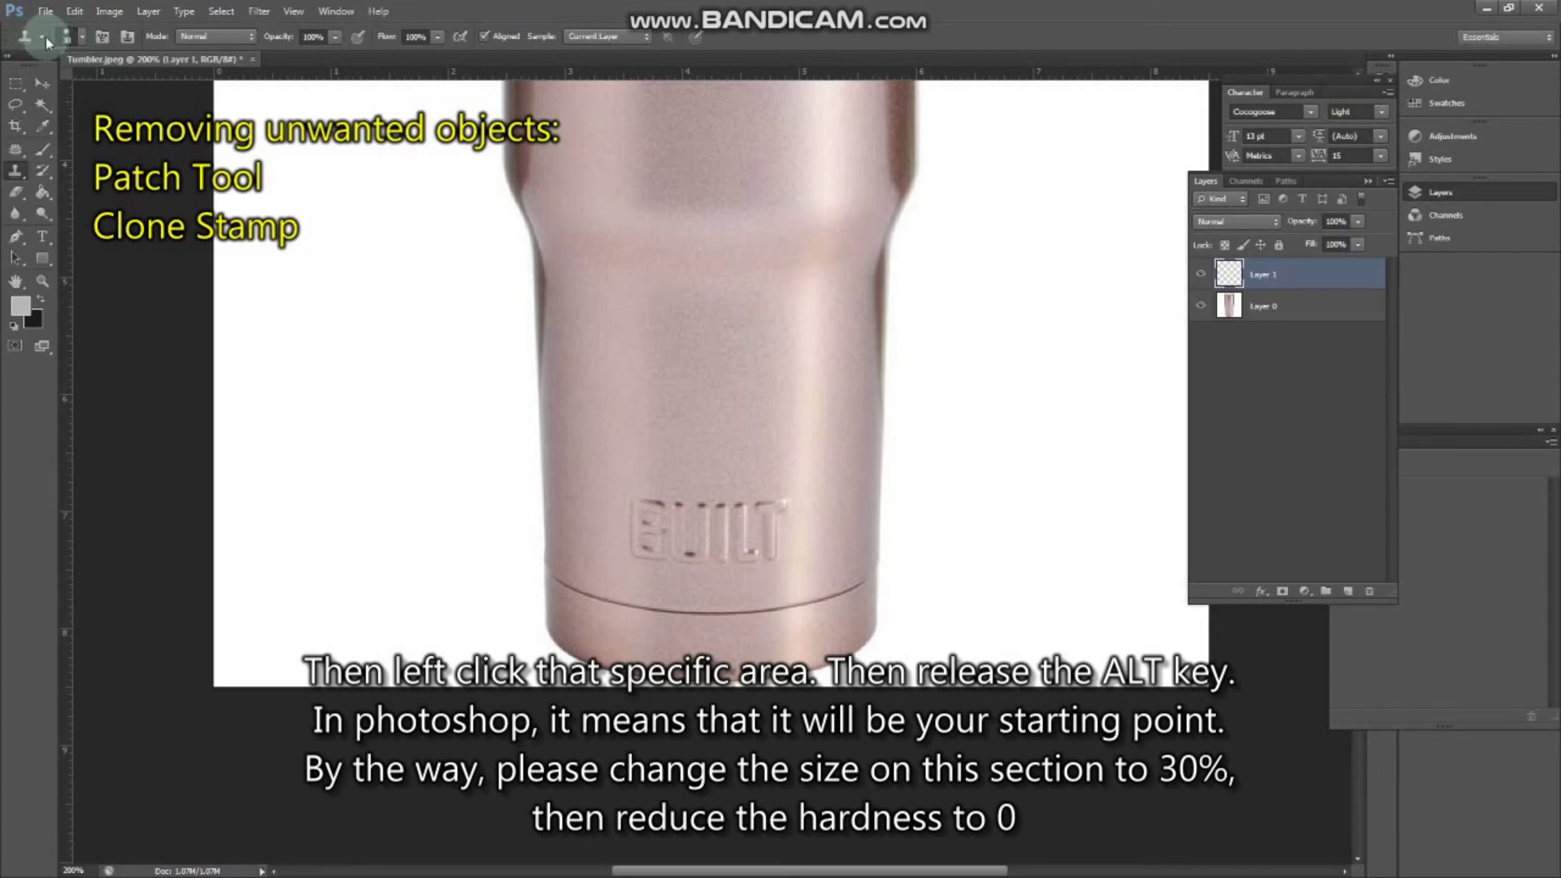
left_click(82, 37)
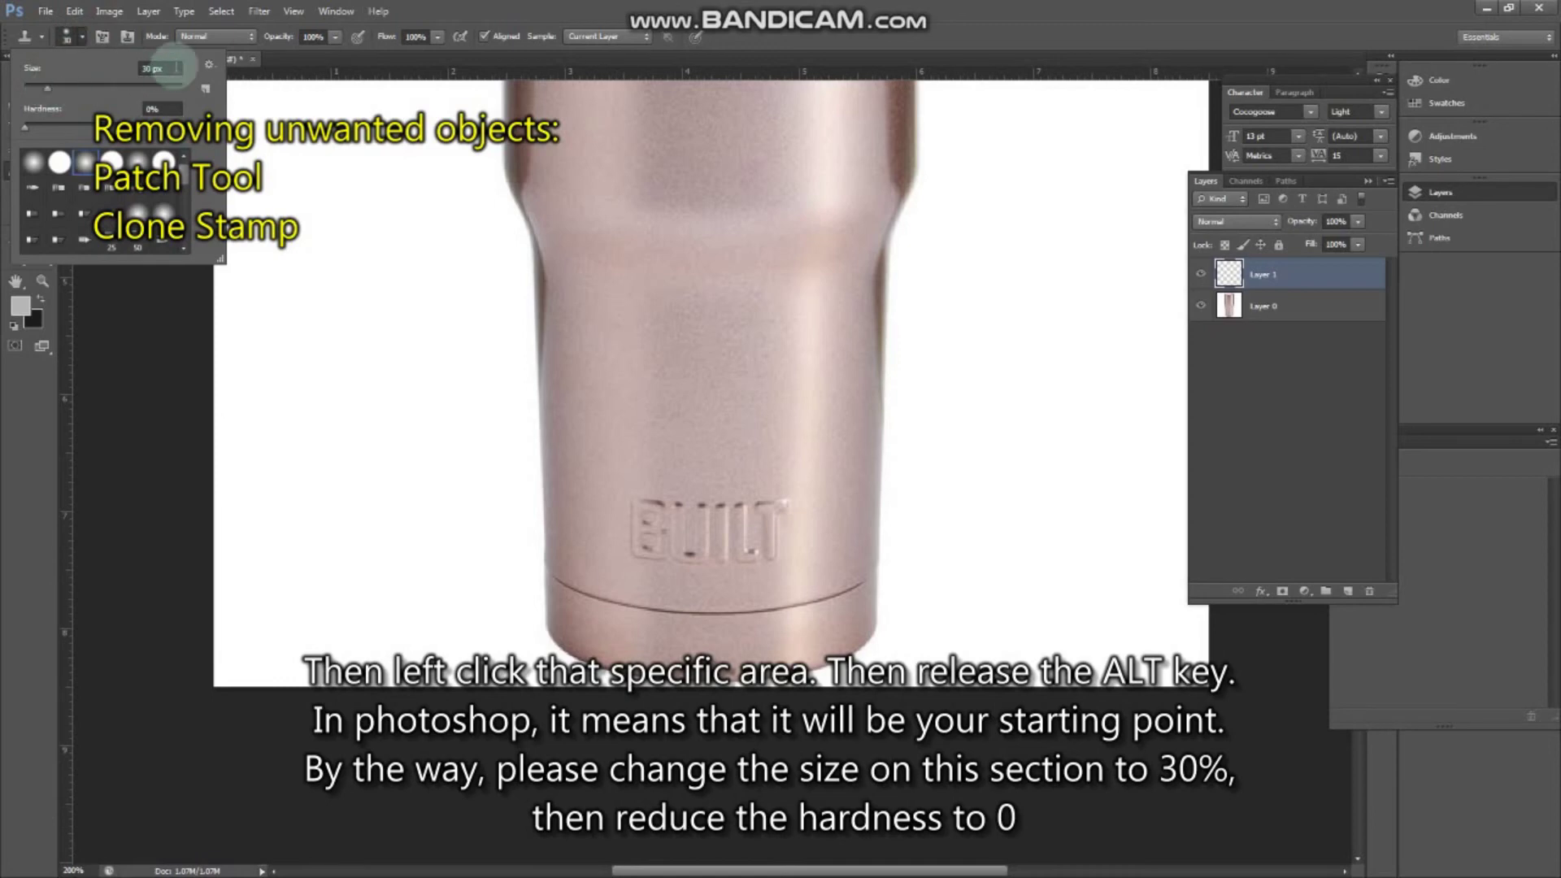
left_click_drag(27, 130, 21, 132)
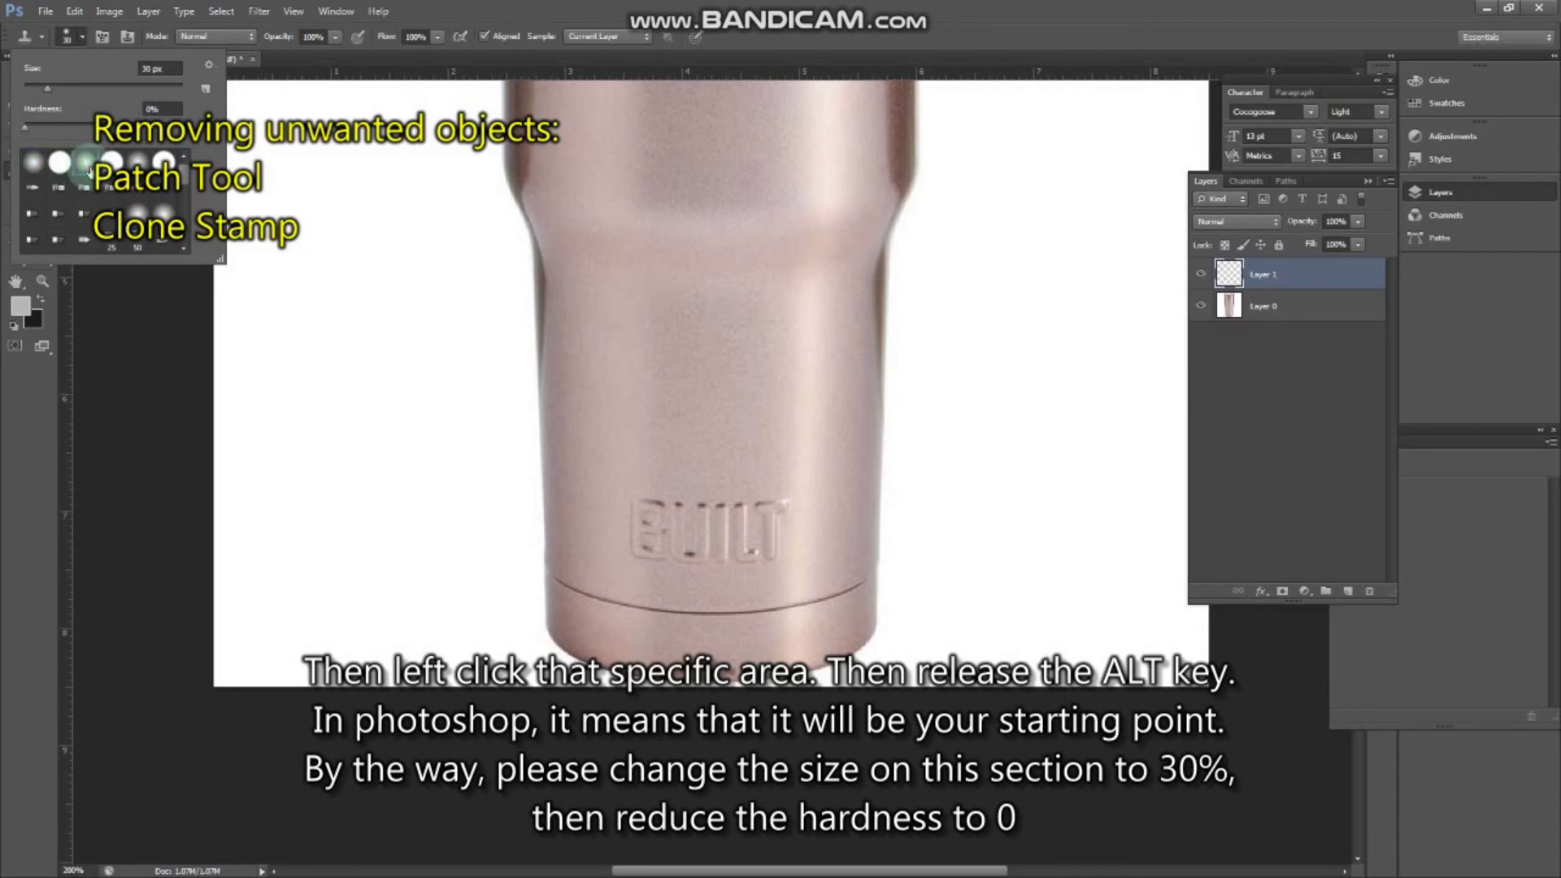
left_click(85, 38)
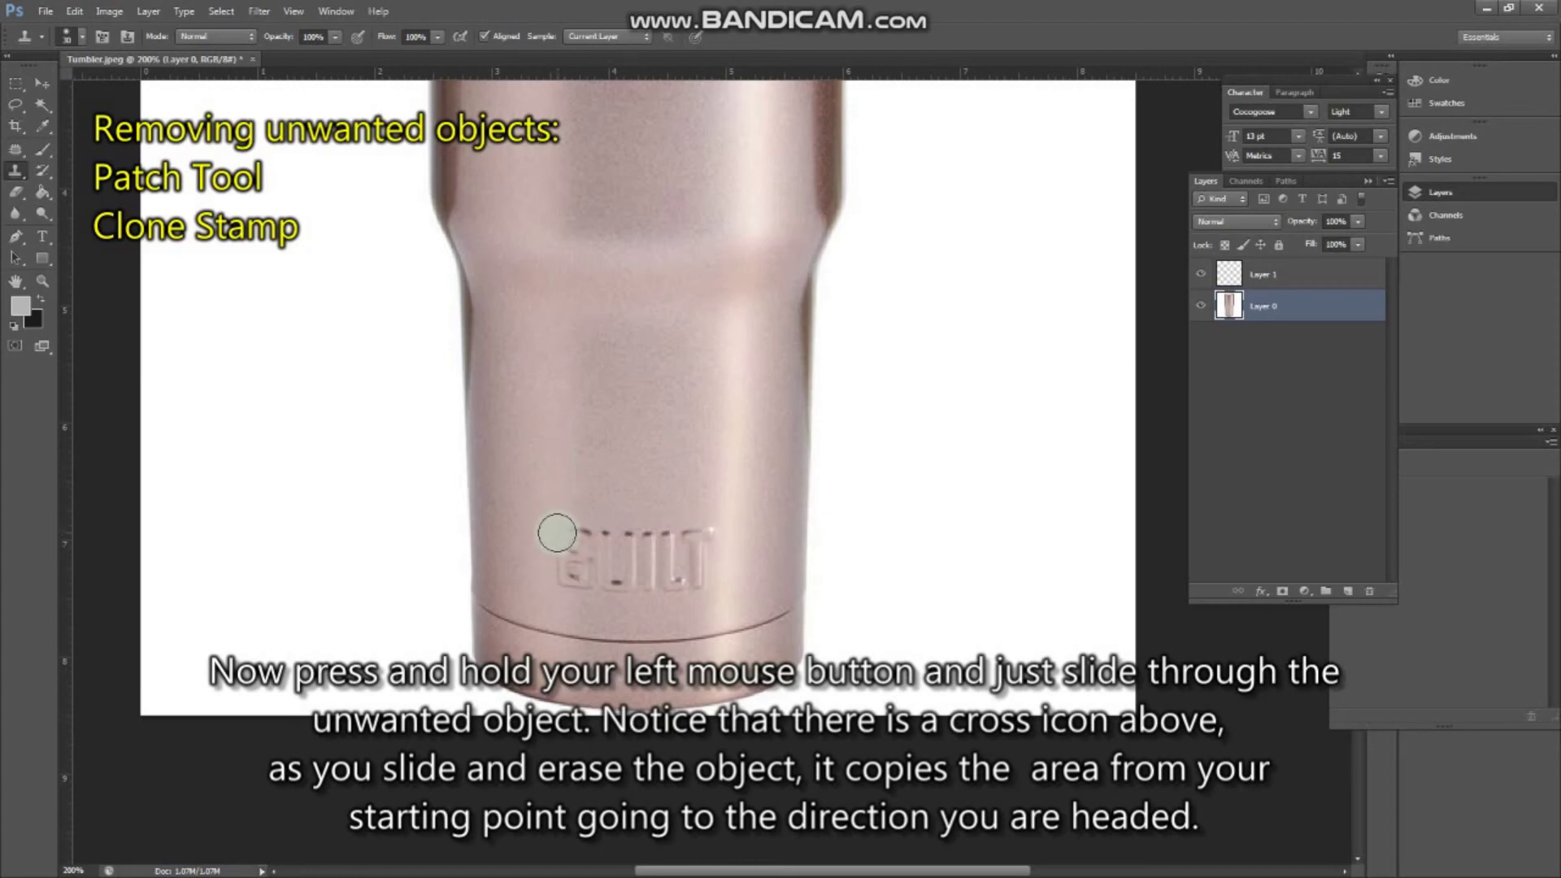
Clone the clean tumbler surface from above the BUILT lettering over all of the letters on Layer 0, row by row.
left_click_drag(554, 533, 715, 535)
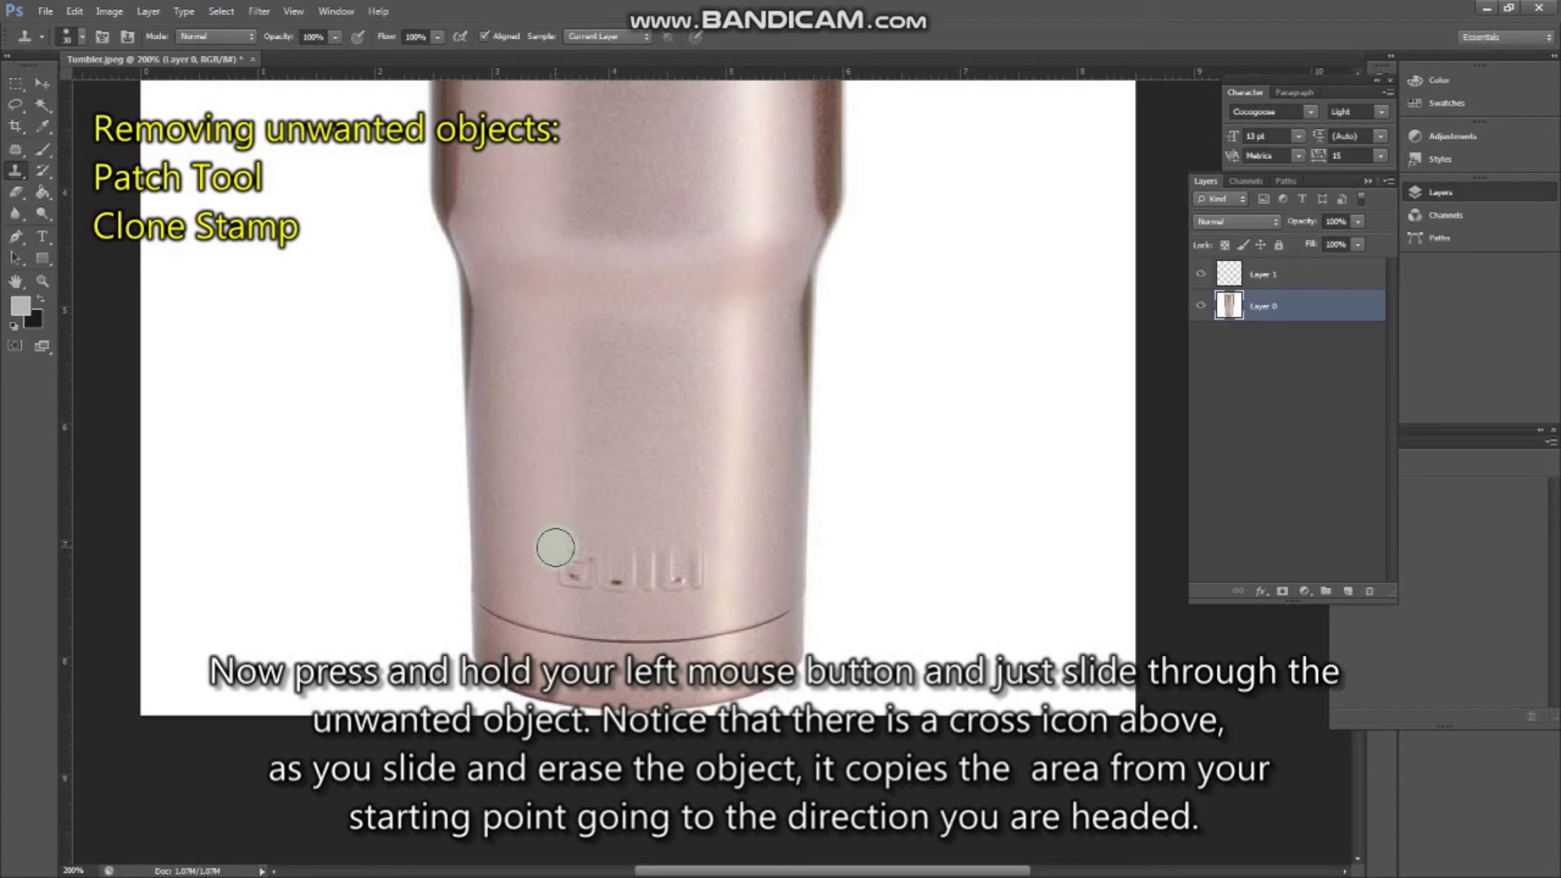
left_click_drag(556, 548, 700, 554)
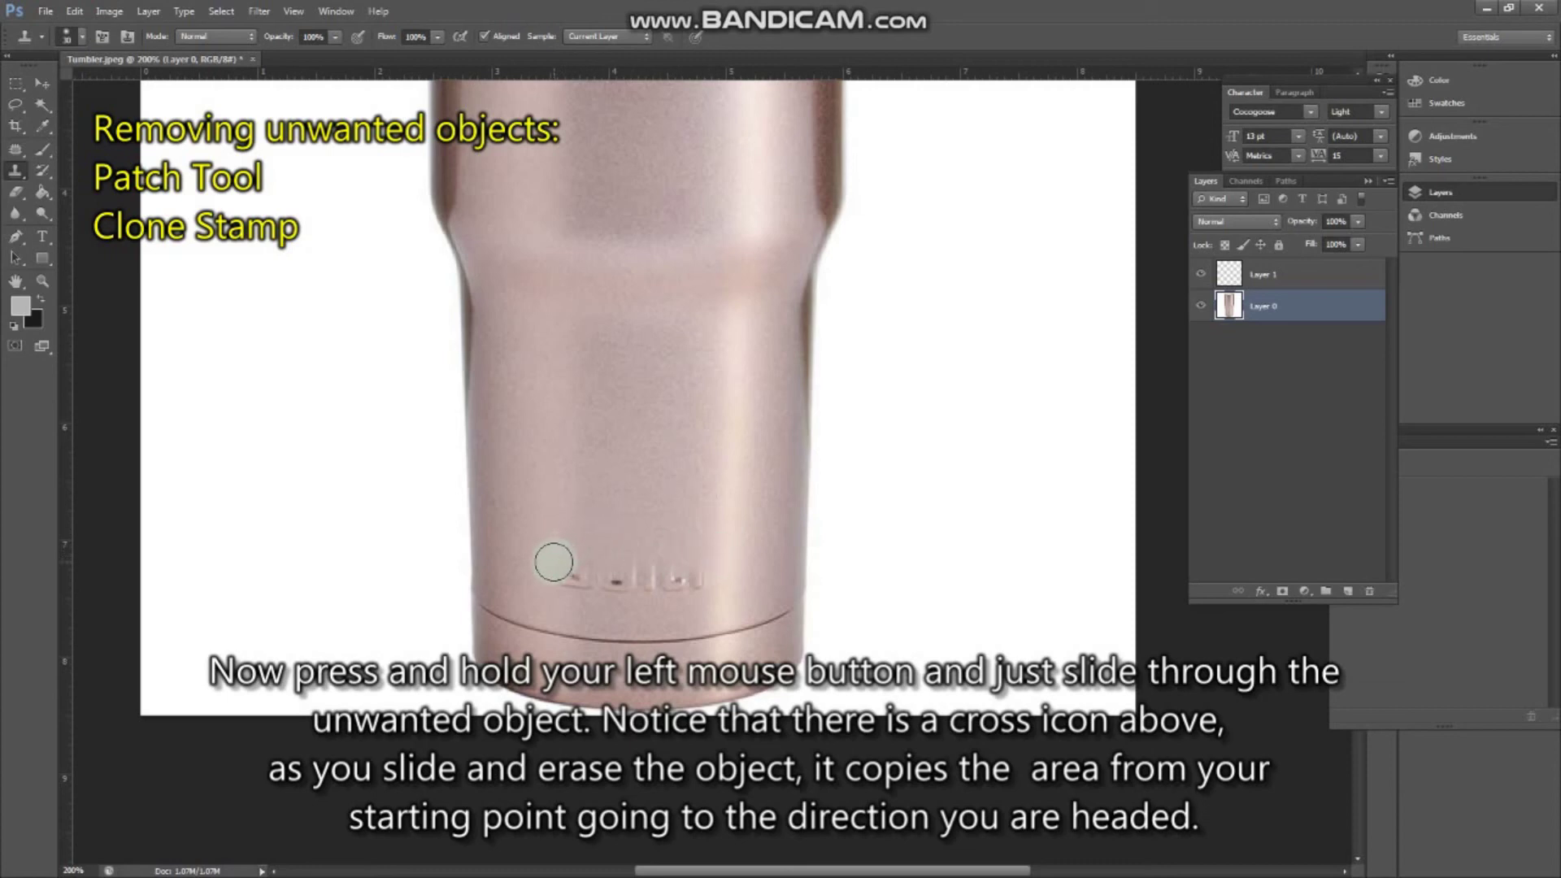
left_click_drag(553, 562, 722, 566)
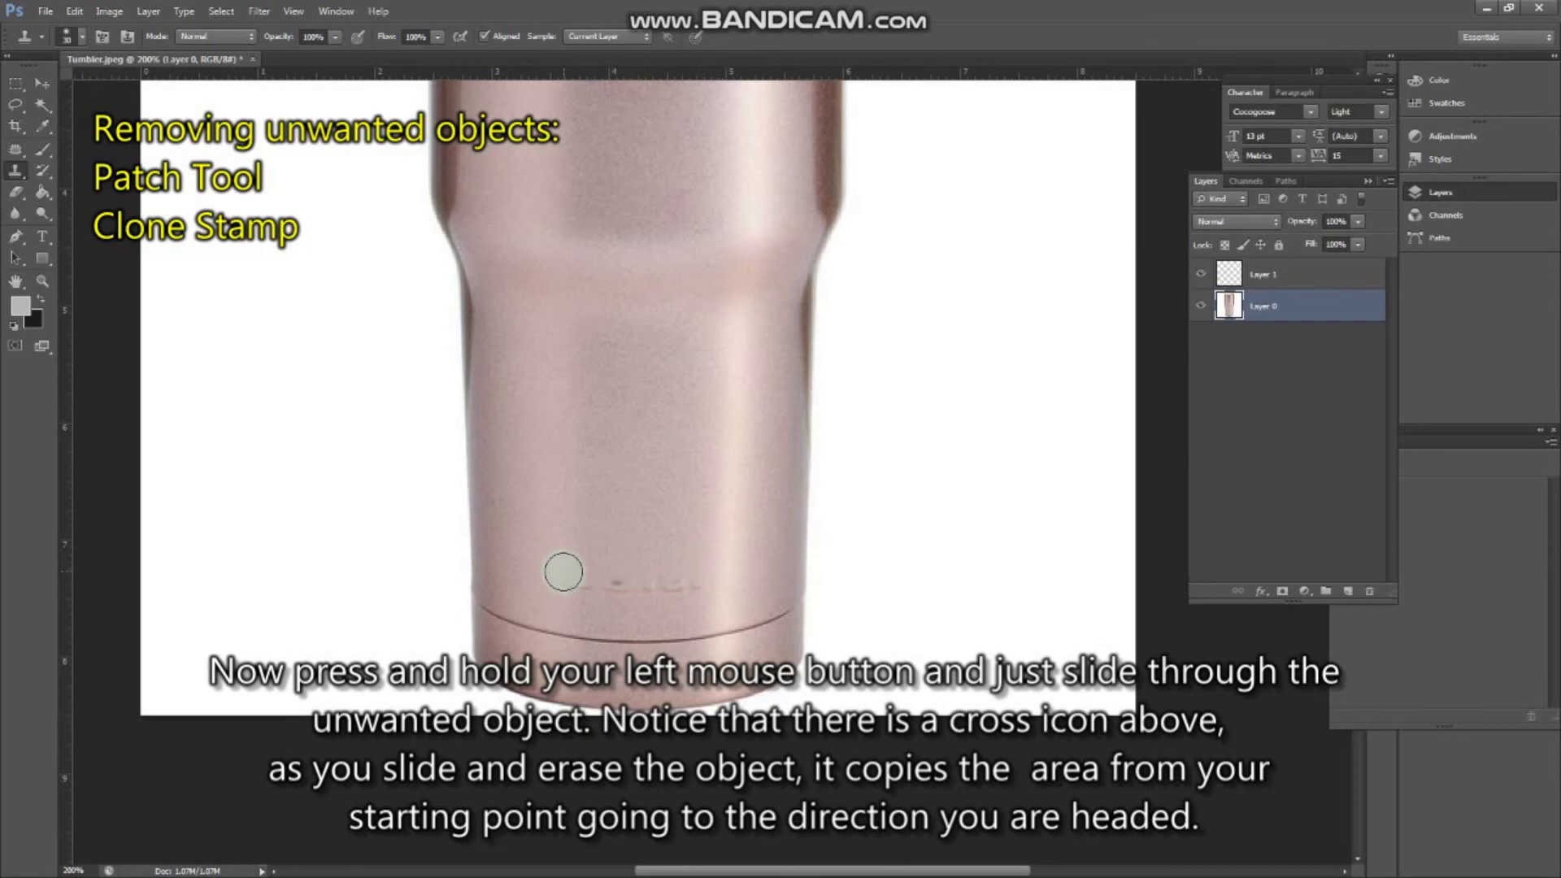
mouse_move(563, 571)
left_mouse_down()
mouse_move(732, 575)
mouse_move(628, 585)
mouse_move(630, 538)
left_mouse_up()
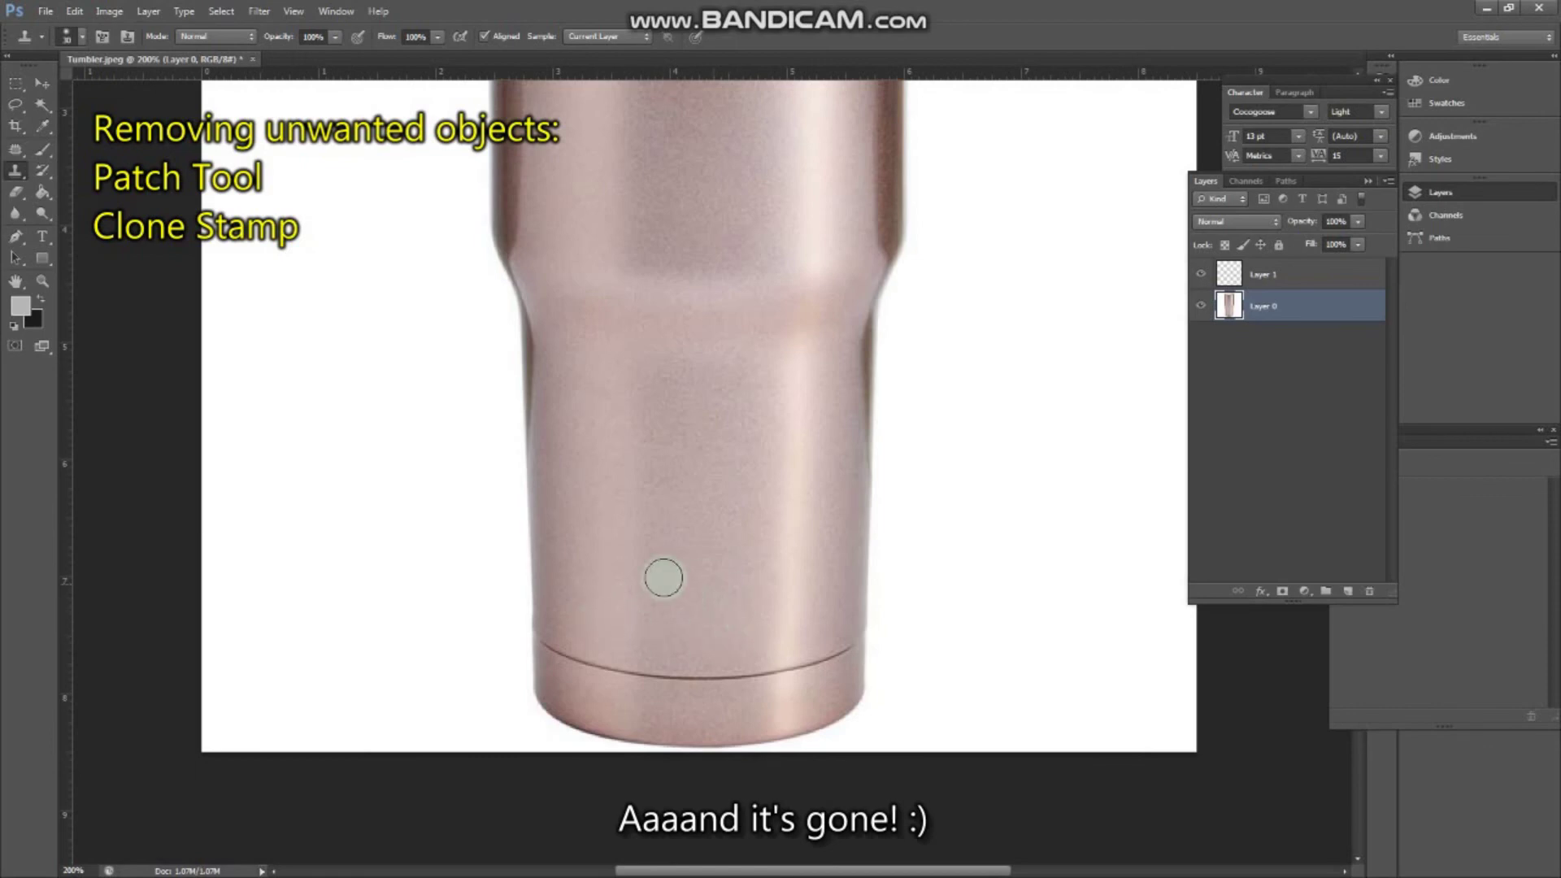
mouse_move(682, 657)
left_mouse_down()
mouse_move(680, 628)
mouse_move(648, 610)
left_mouse_up()
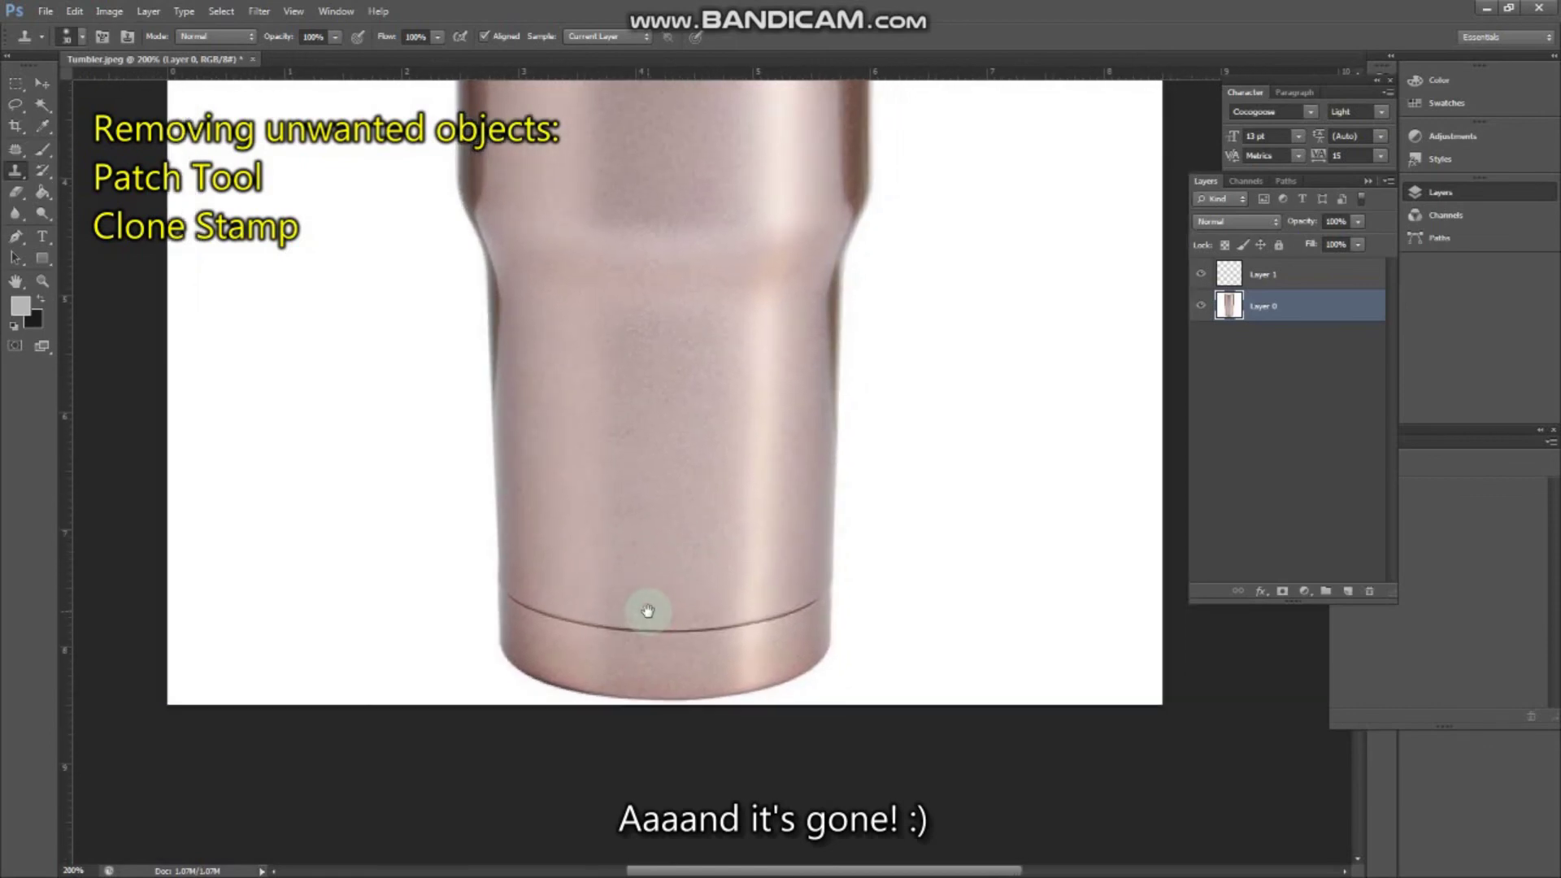
mouse_move(599, 494)
left_mouse_down()
mouse_move(602, 544)
mouse_move(568, 449)
mouse_move(576, 492)
left_mouse_up()
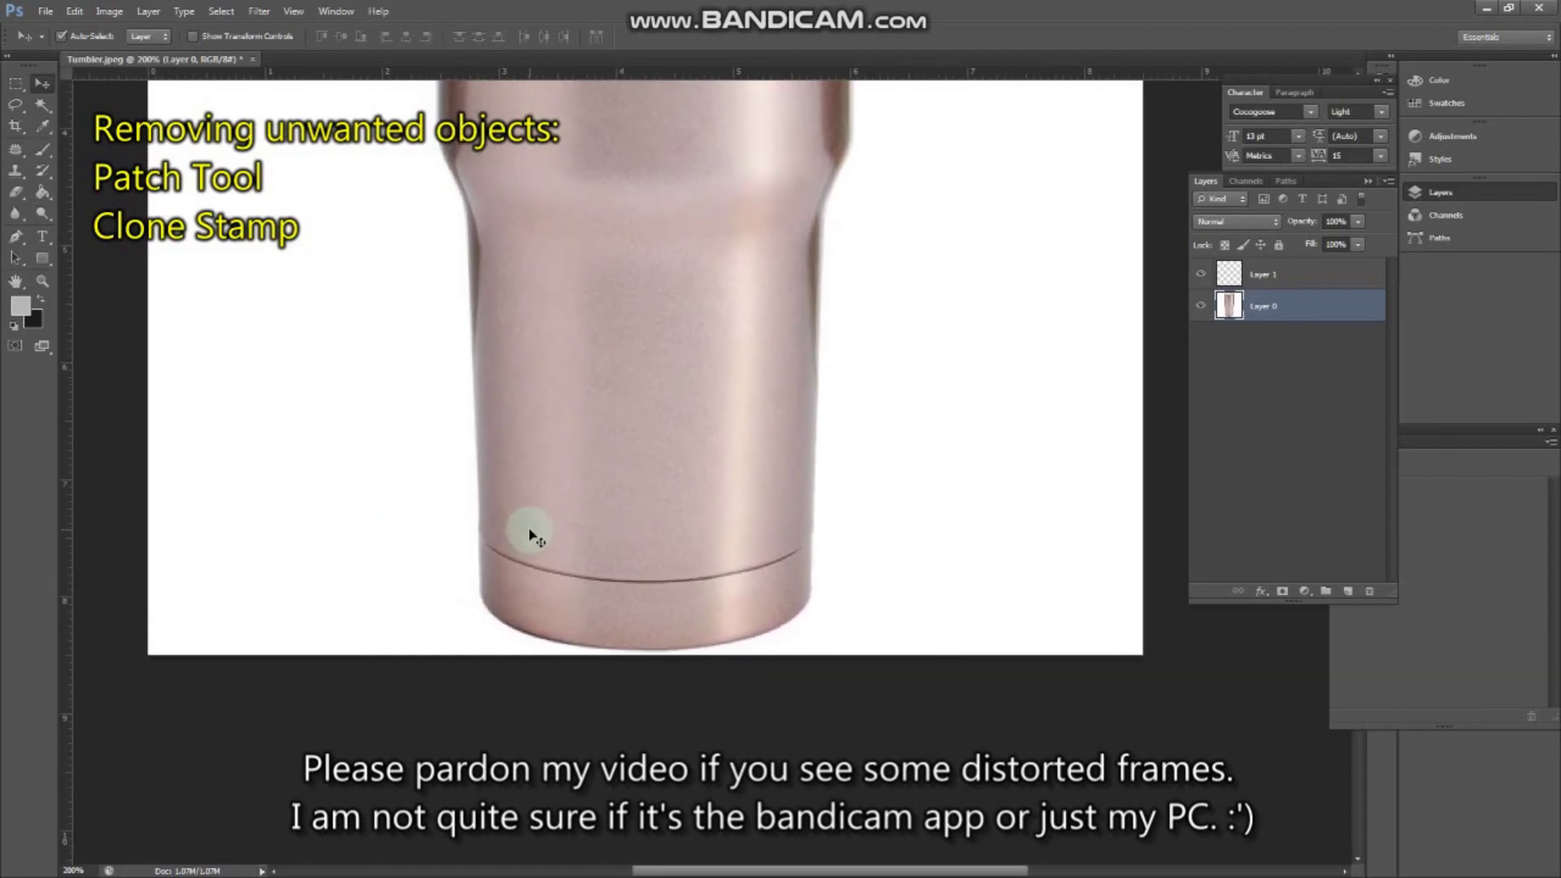
left_click_drag(525, 531, 480, 552)
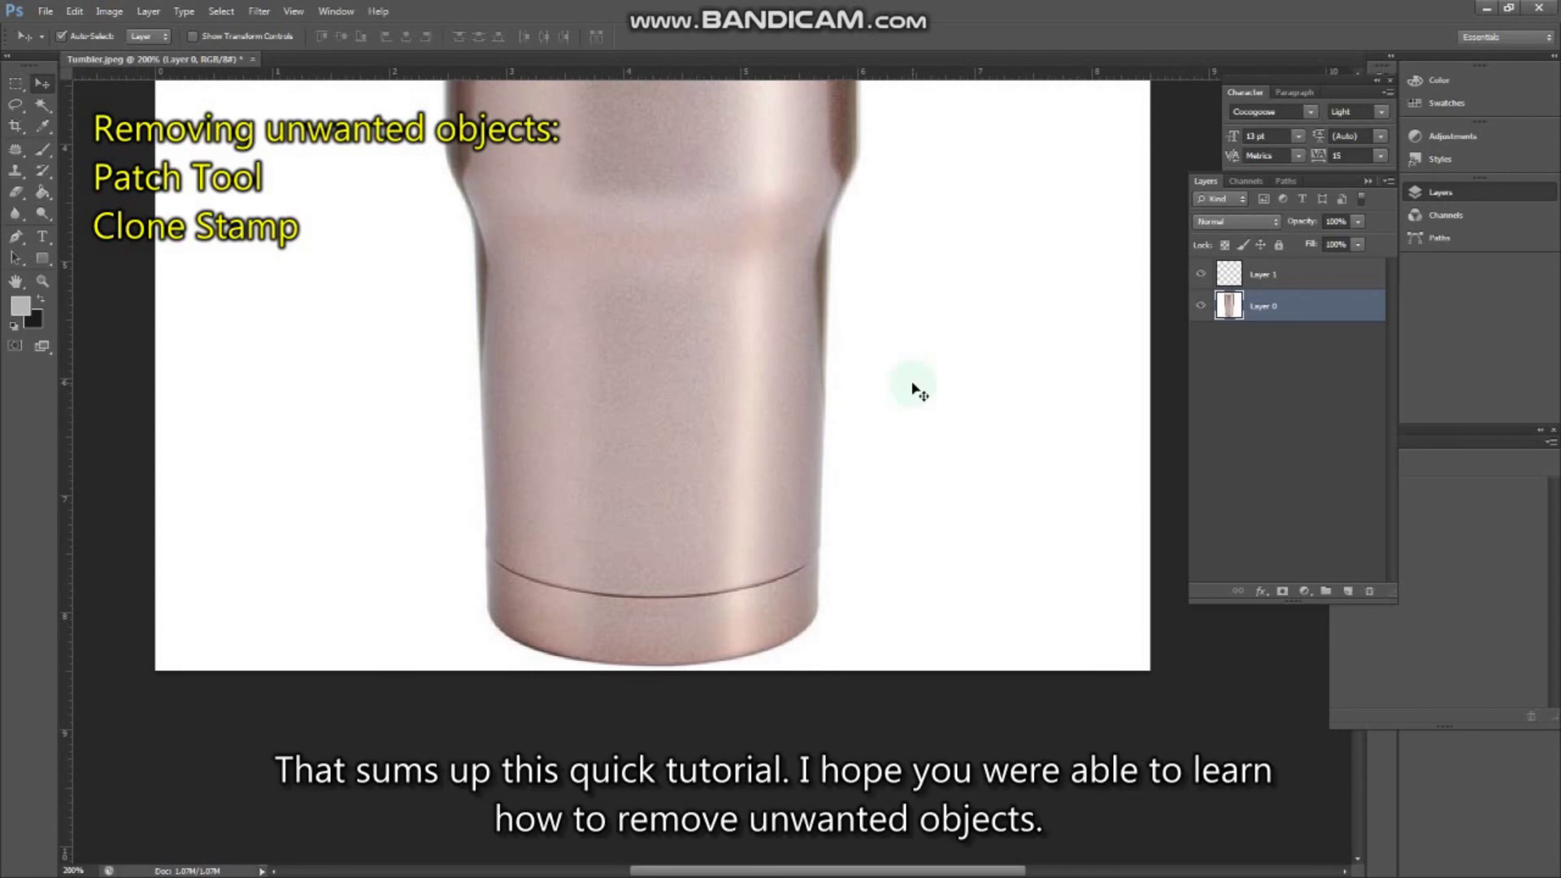